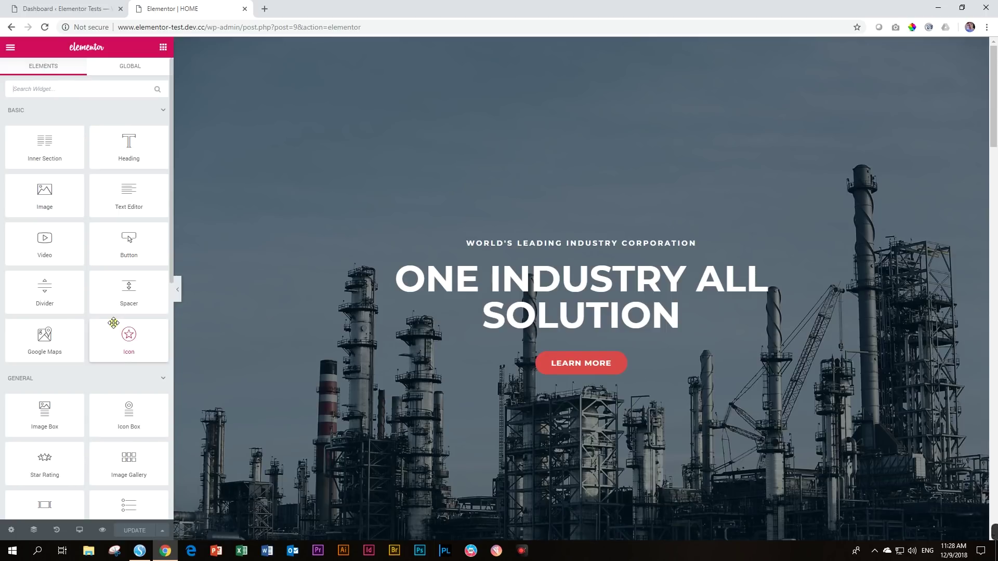
Collapse the Basic and General widget categories, then reopen Basic.
{"action": "scroll", "coordinate": [113, 319], "scroll_direction": "down", "scroll_amount": 10}
{"action": "scroll", "coordinate": [116, 319], "scroll_direction": "up", "scroll_amount": 10}
{"action": "left_click", "coordinate": [107, 109]}
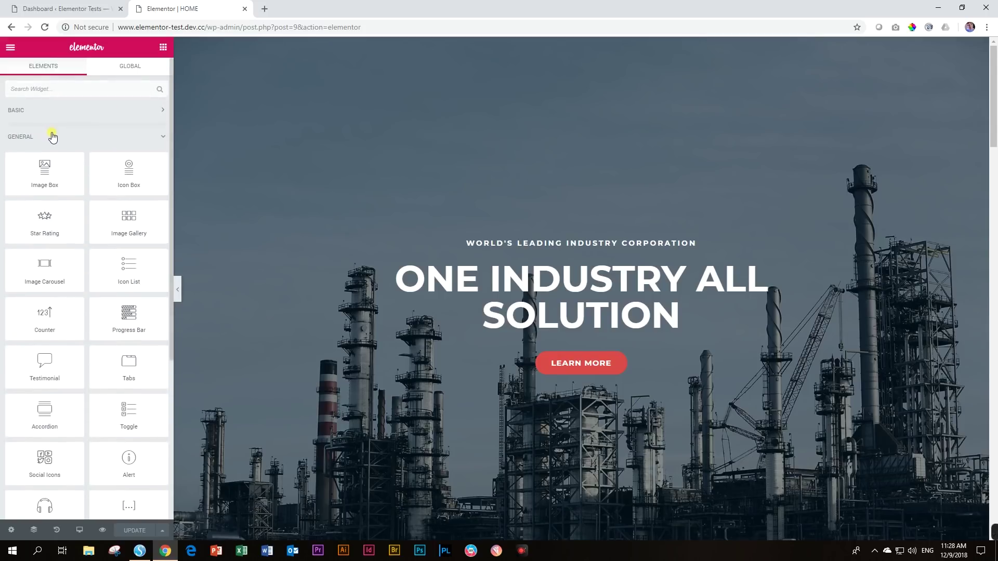
{"action": "left_click", "coordinate": [52, 136]}
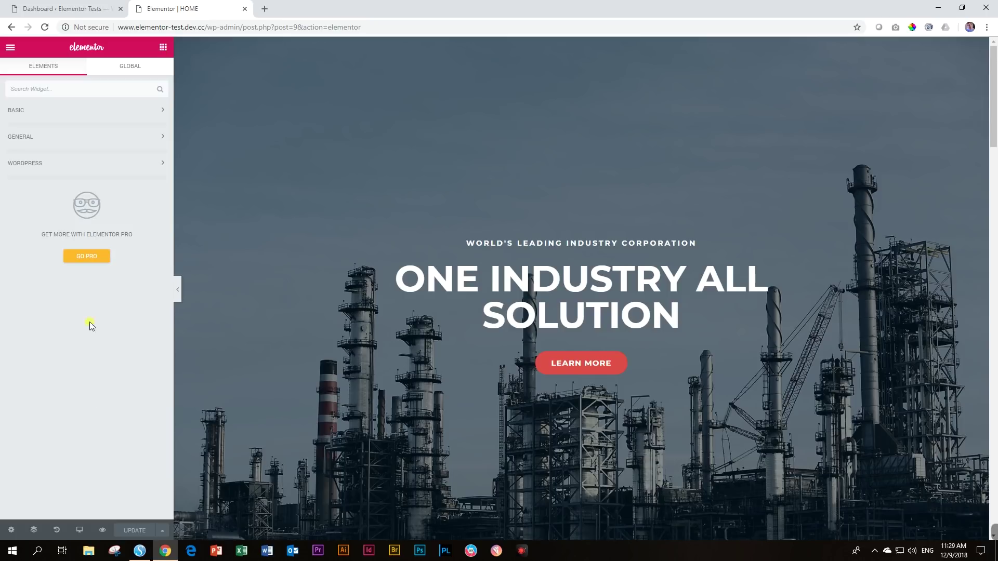
{"action": "left_click", "coordinate": [74, 115]}
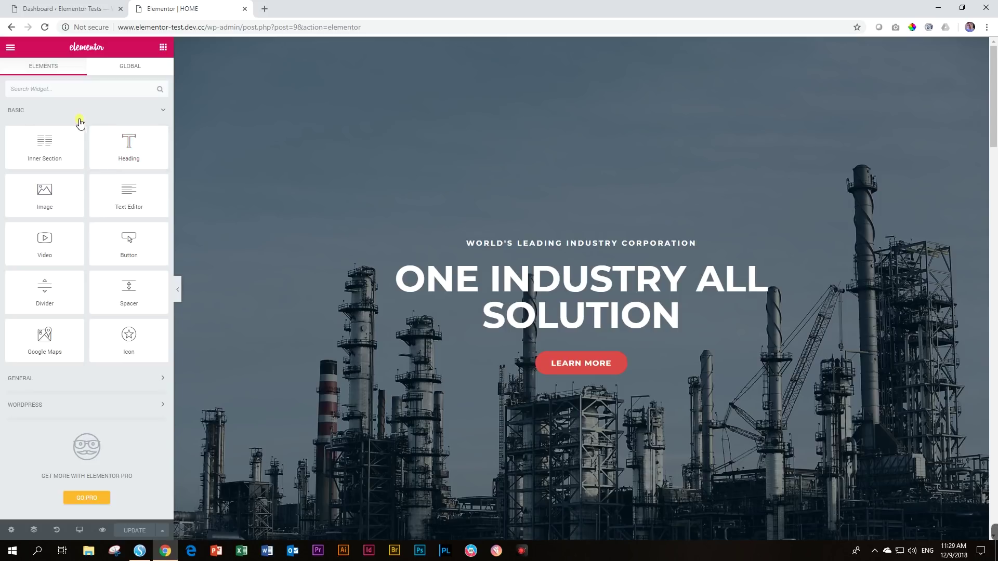
Search the widget list for 'video', then clear the search to restore all widgets.
{"action": "left_click", "coordinate": [86, 88]}
{"action": "type", "text": "video"}
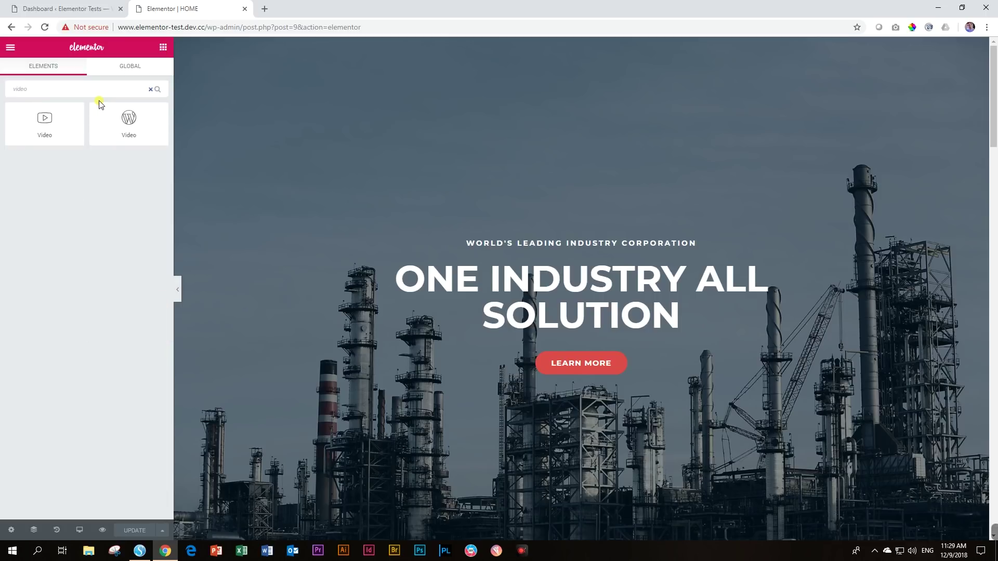
{"action": "left_click_drag", "start_coordinate": [84, 92], "coordinate": [3, 93]}
{"action": "key", "text": "BackSpace"}
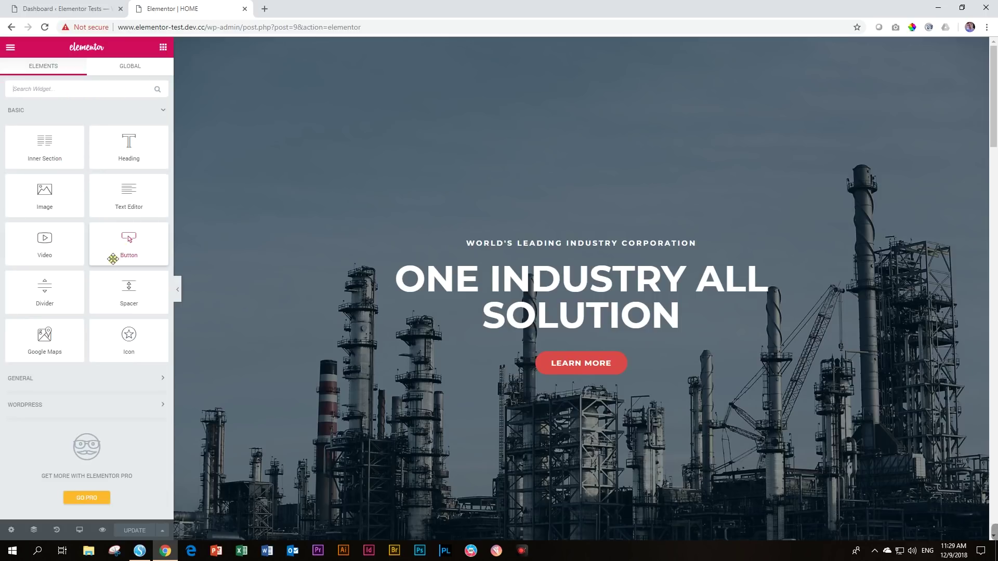
Open and close the General category, then collapse Basic.
{"action": "left_click", "coordinate": [81, 384]}
{"action": "left_click", "coordinate": [85, 380]}
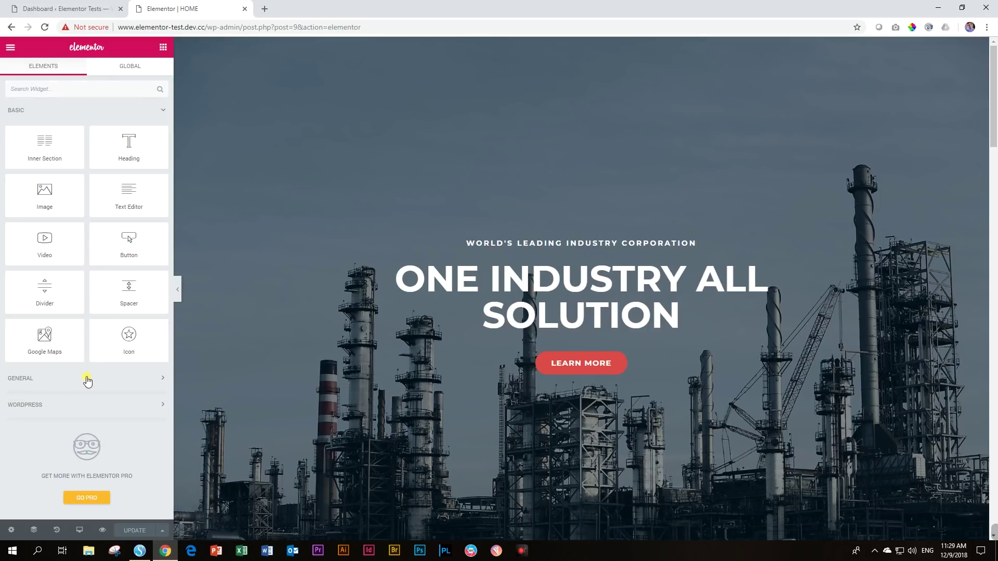
{"action": "left_click", "coordinate": [21, 115]}
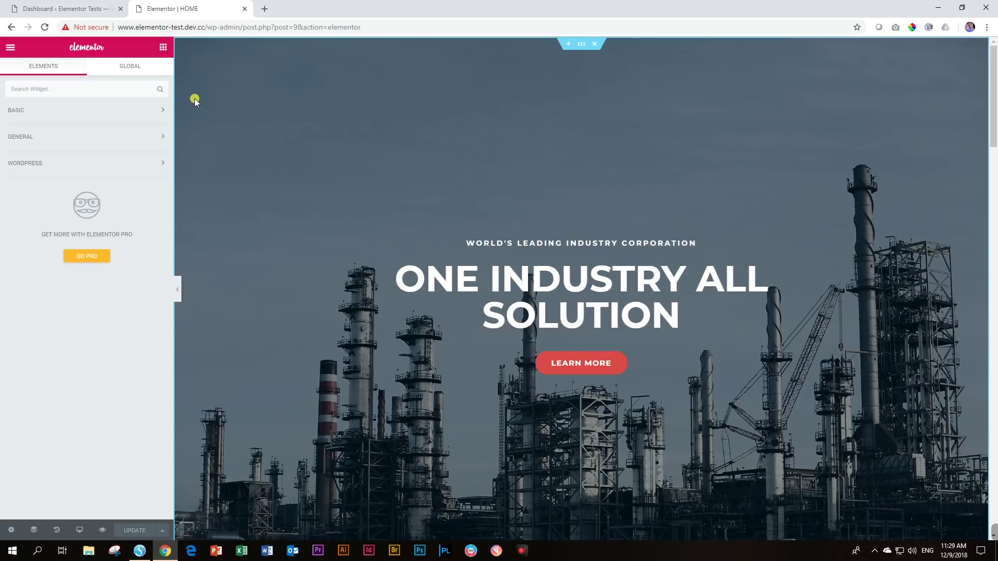
From Plugins > Add New, search 'flesiible elementor panel', then install and activate Flexible Elementor Panel.
{"action": "left_click", "coordinate": [65, 8]}
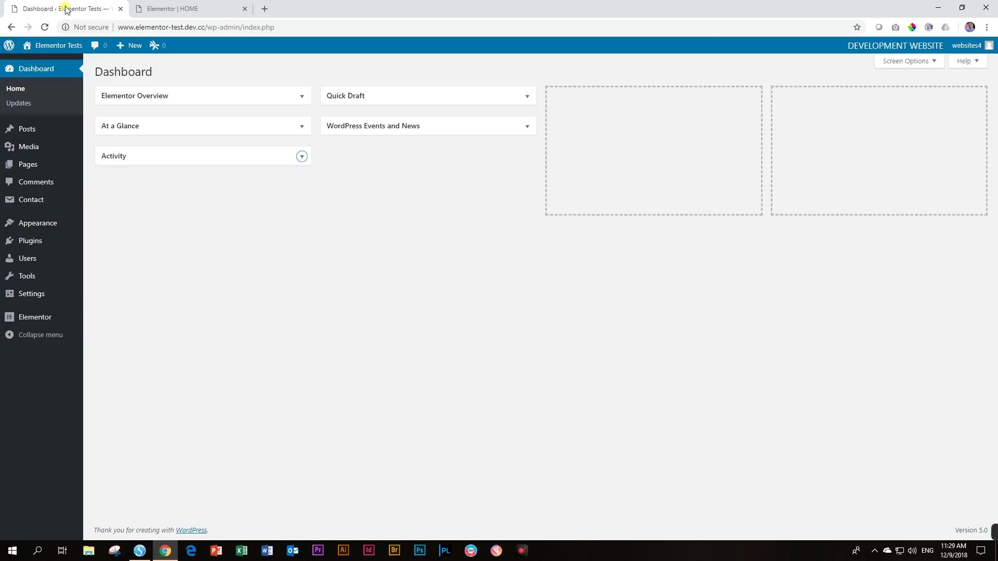
{"action": "mouse_move", "coordinate": [17, 246]}
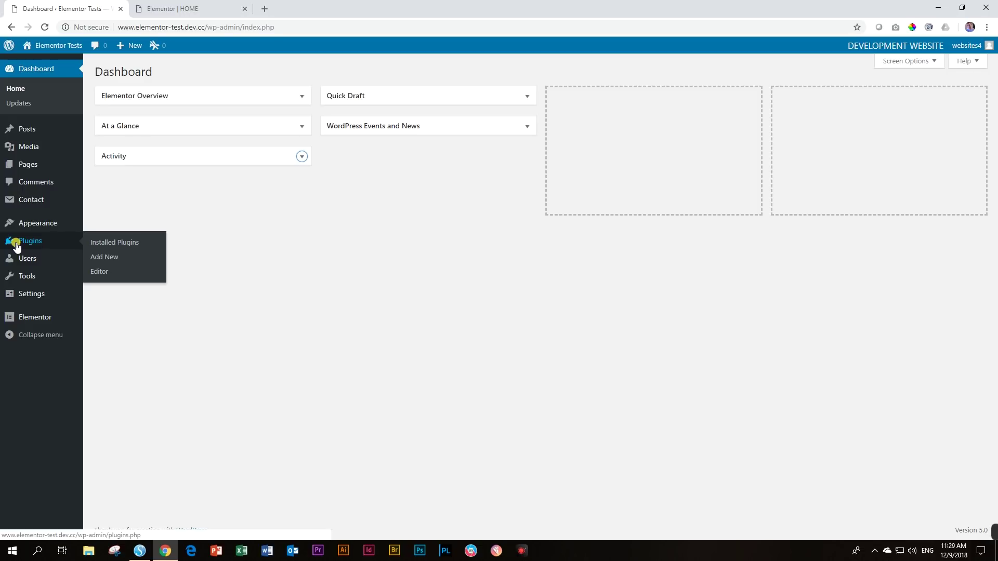
{"action": "left_click", "coordinate": [107, 258]}
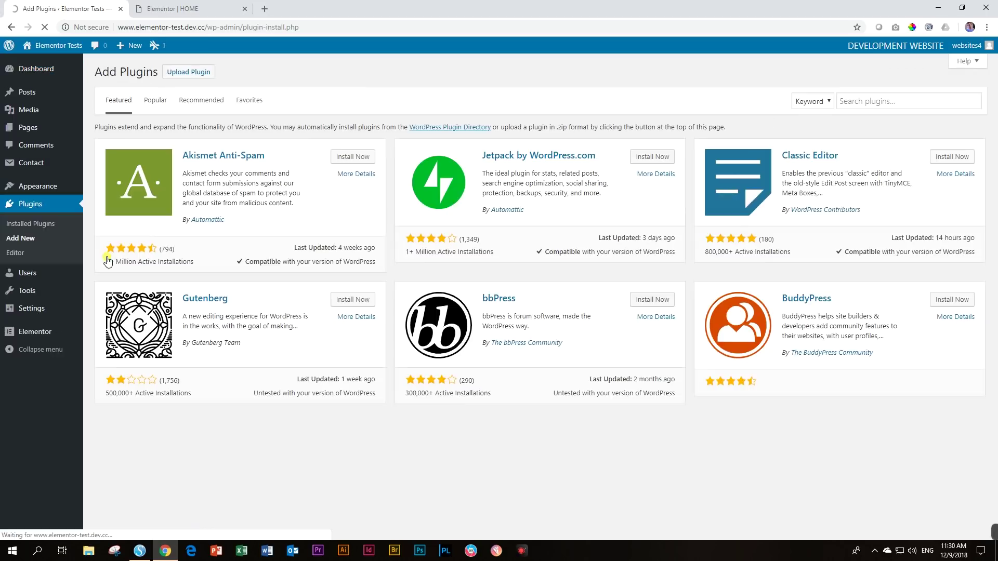
{"action": "left_click", "coordinate": [888, 100]}
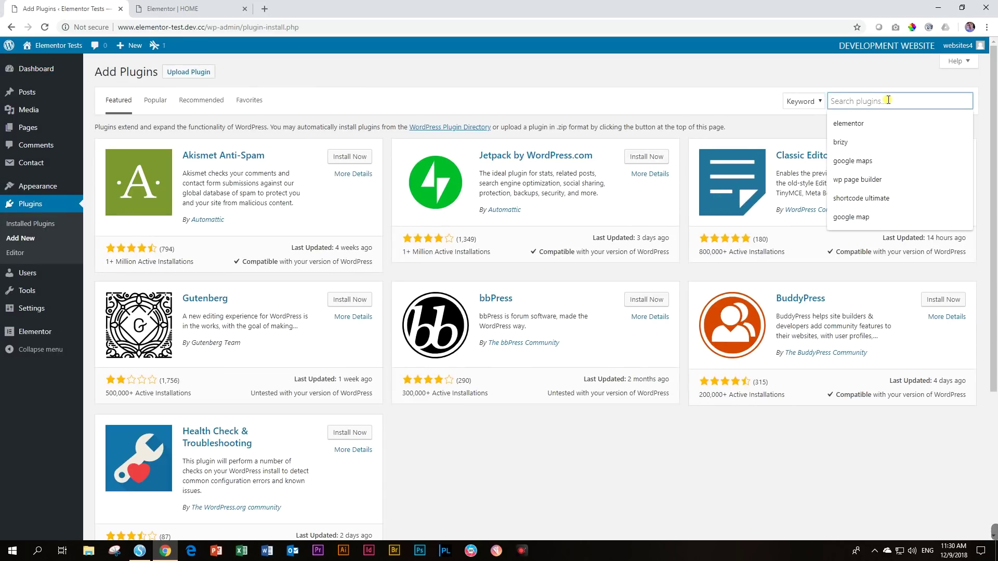
{"action": "type", "text": "flesi"}
{"action": "type", "text": "ible elem"}
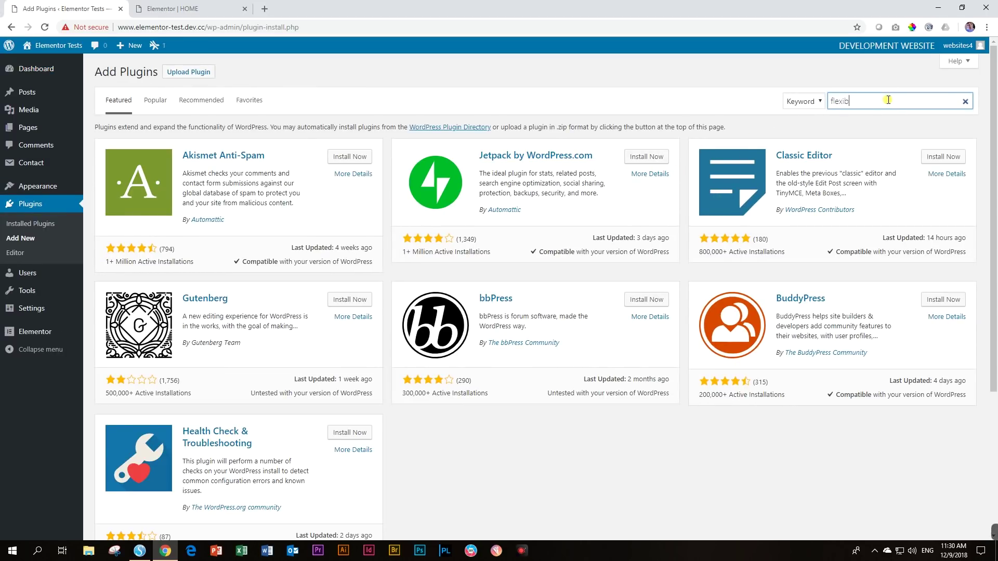
{"action": "type", "text": "entor panel"}
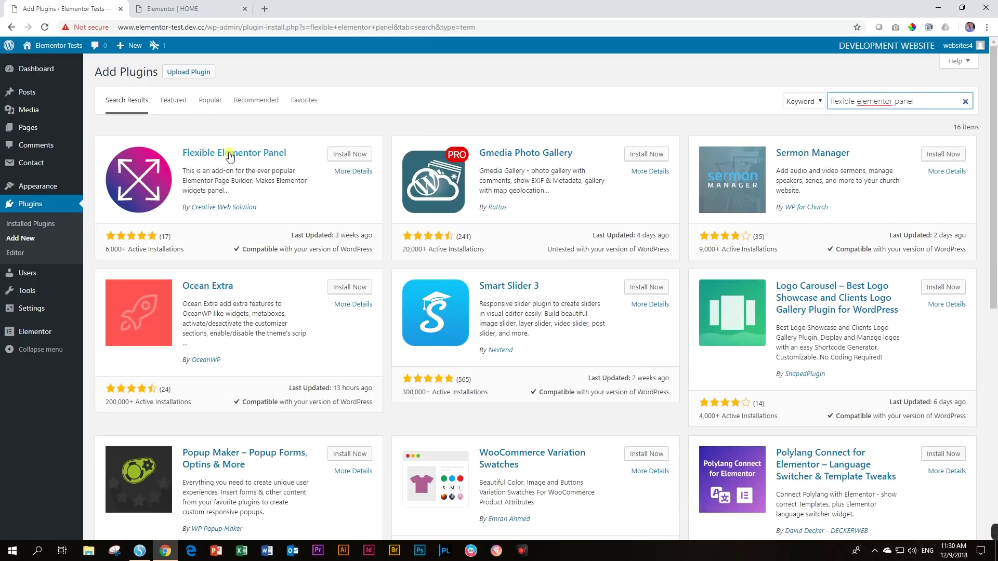
{"action": "left_click", "coordinate": [348, 155]}
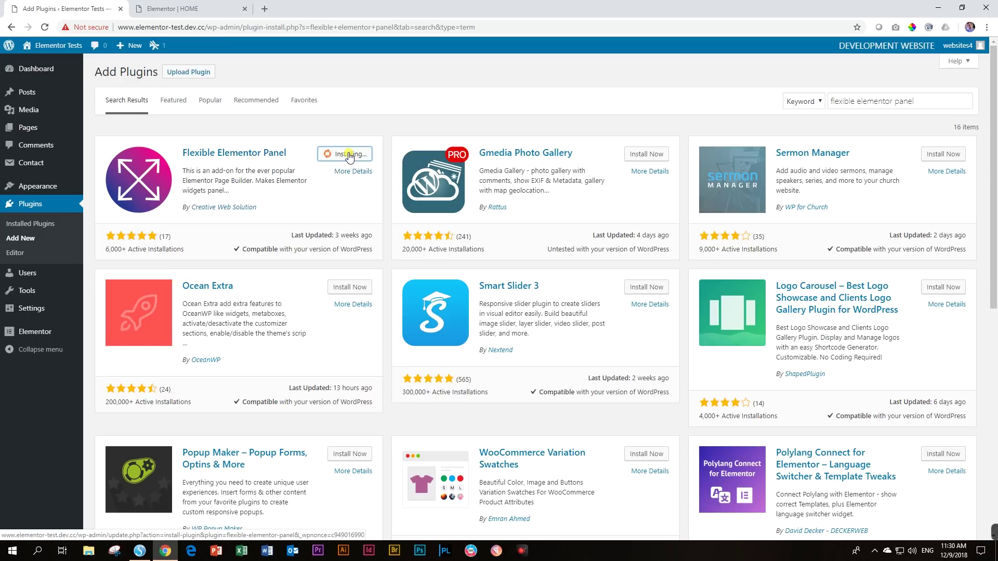
{"action": "left_click", "coordinate": [352, 156]}
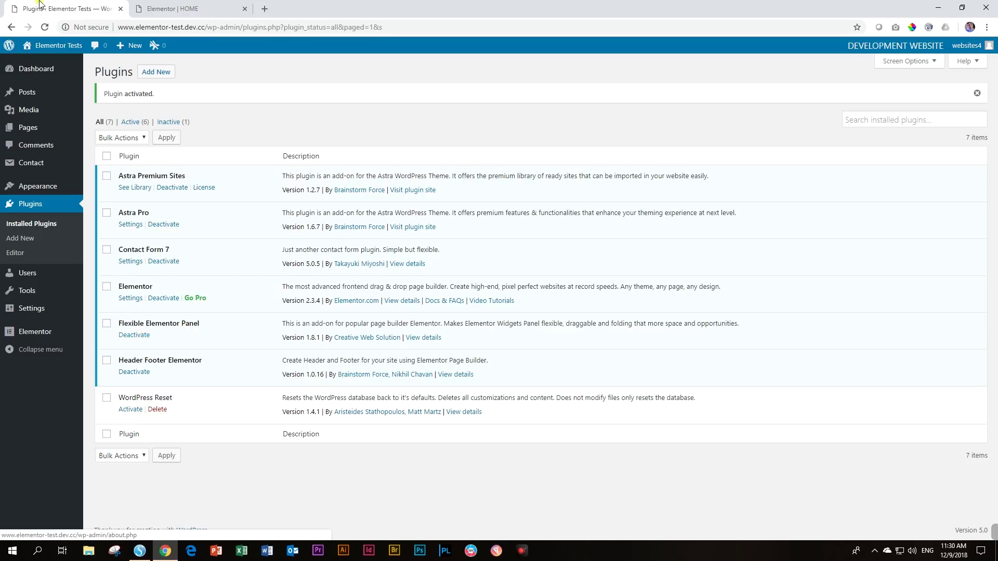
Return to the Elementor editor and reload it with the new plugin active.
{"action": "left_click", "coordinate": [182, 8]}
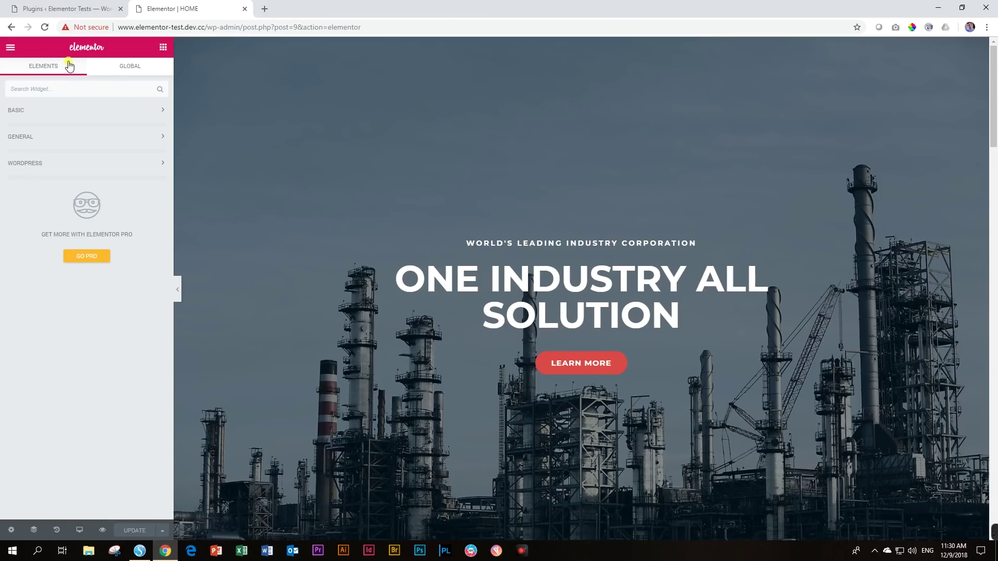
{"action": "left_click", "coordinate": [163, 48]}
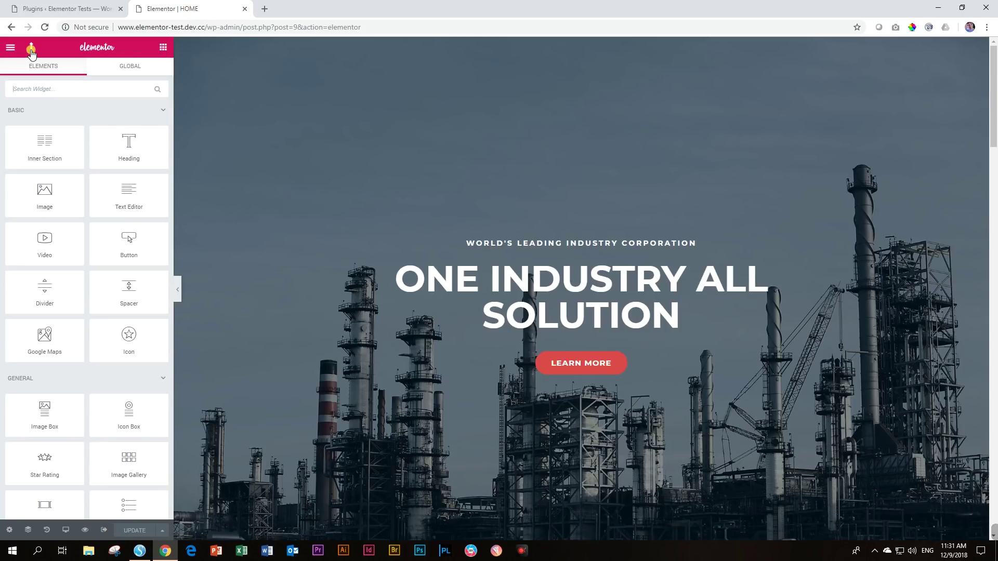
{"action": "left_click", "coordinate": [31, 49]}
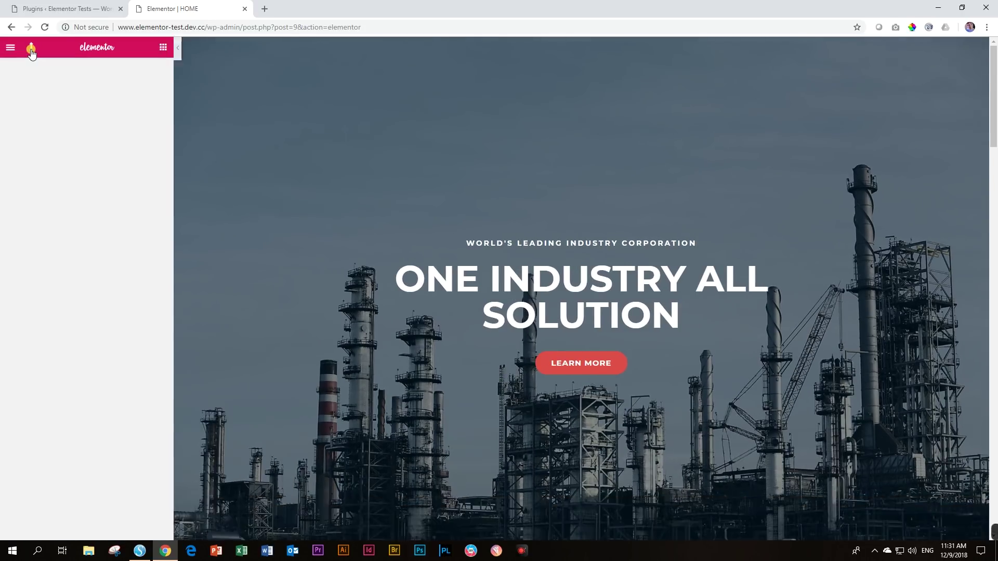
Fold and unfold the widget panel several times with the new header arrow icon.
{"action": "left_click", "coordinate": [31, 49]}
{"action": "left_click", "coordinate": [30, 49]}
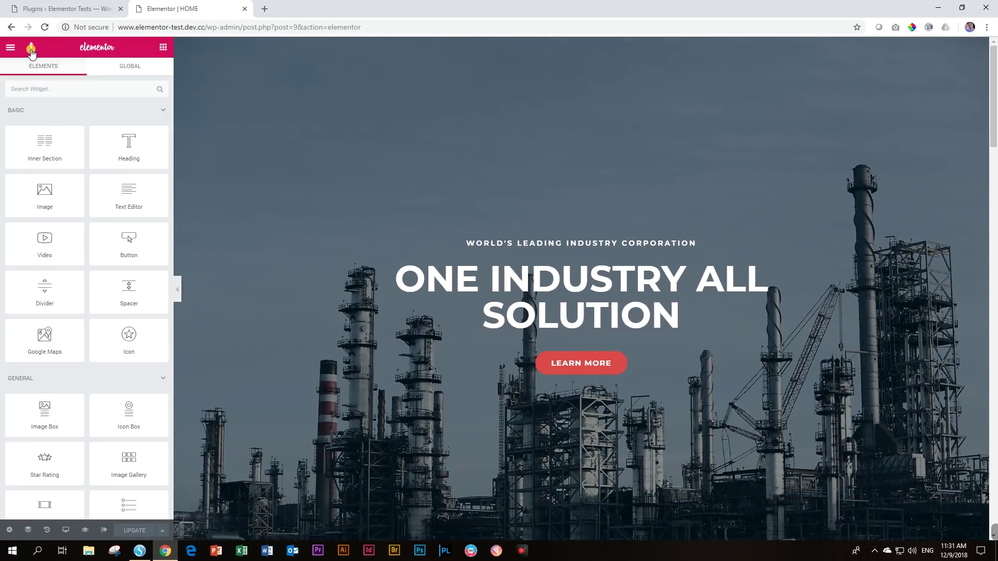
{"action": "left_click", "coordinate": [31, 50]}
{"action": "left_click", "coordinate": [30, 49]}
{"action": "left_click", "coordinate": [31, 49]}
{"action": "left_click", "coordinate": [30, 50]}
{"action": "left_click", "coordinate": [30, 49]}
{"action": "left_click", "coordinate": [31, 49]}
Switch Draggable panel on in FEP Settings and drag the panel loose to float mid-page.
{"action": "left_click", "coordinate": [7, 50]}
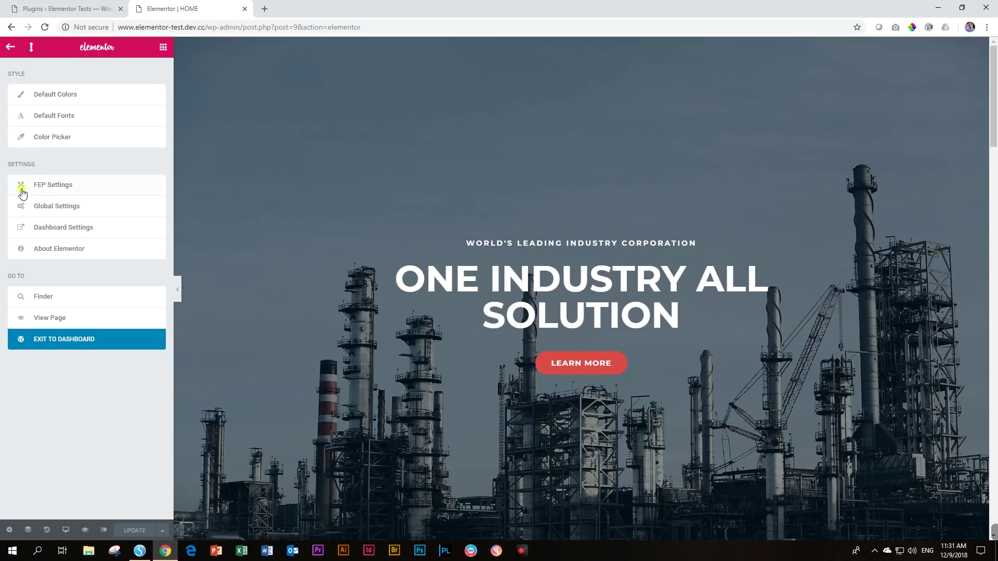
{"action": "left_click", "coordinate": [52, 188]}
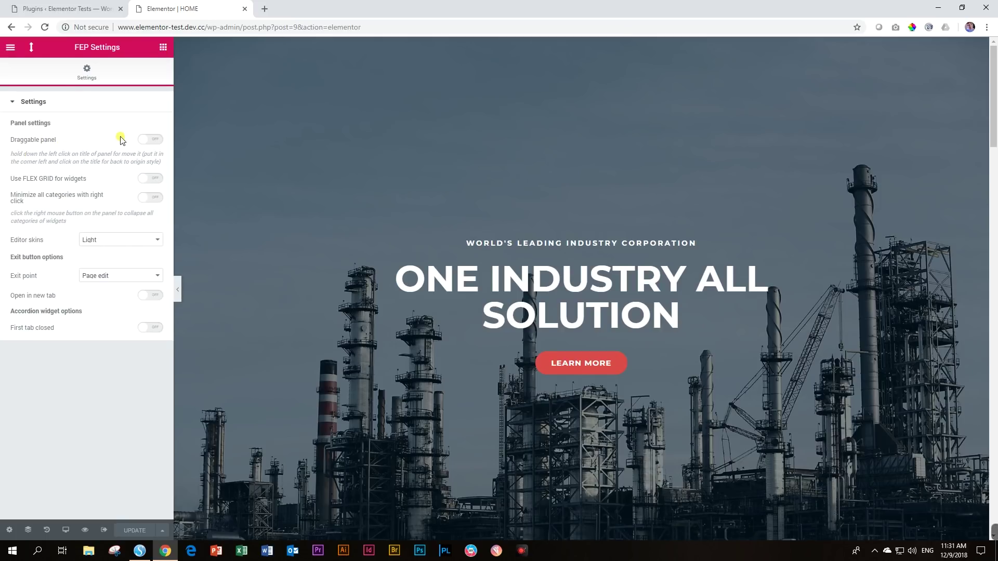
{"action": "left_click", "coordinate": [154, 141]}
{"action": "left_click_drag", "start_coordinate": [90, 47], "coordinate": [788, 136]}
Fold and unfold the floating panel, then move it top-right and dock it full-height on the right.
{"action": "left_click", "coordinate": [730, 143]}
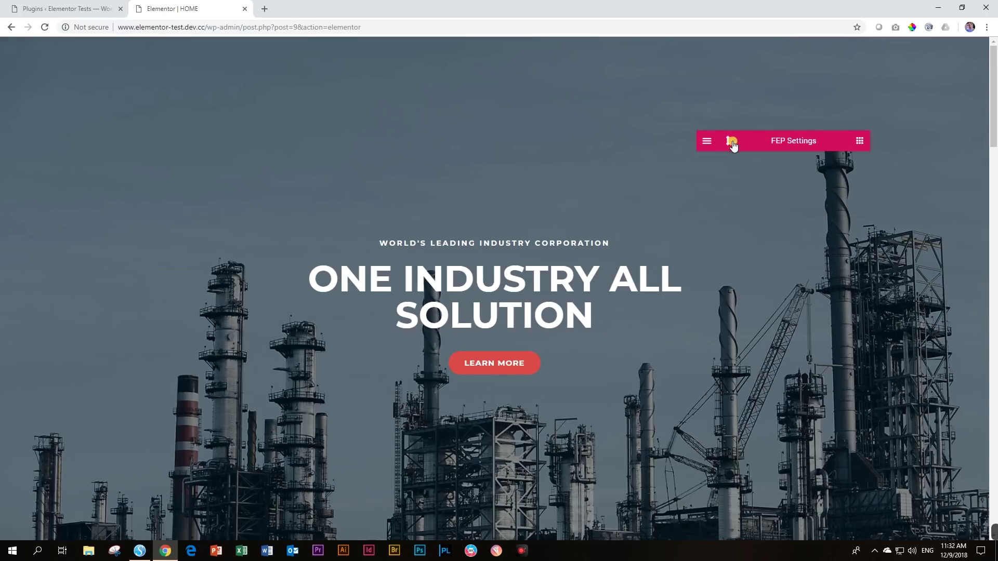
{"action": "left_click", "coordinate": [730, 143]}
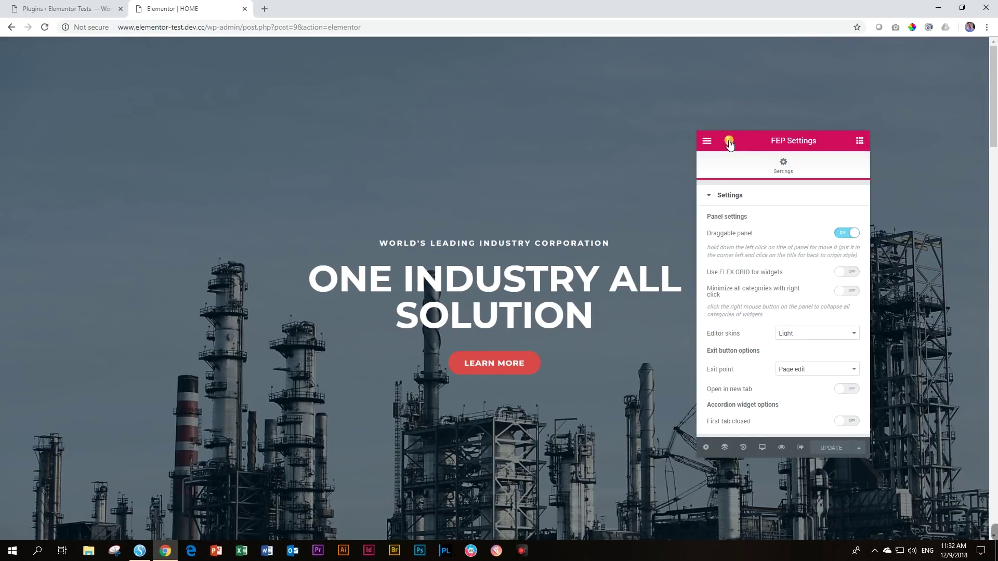
{"action": "left_click", "coordinate": [729, 144]}
{"action": "left_click_drag", "start_coordinate": [755, 139], "coordinate": [914, 58]}
{"action": "left_click", "coordinate": [915, 52]}
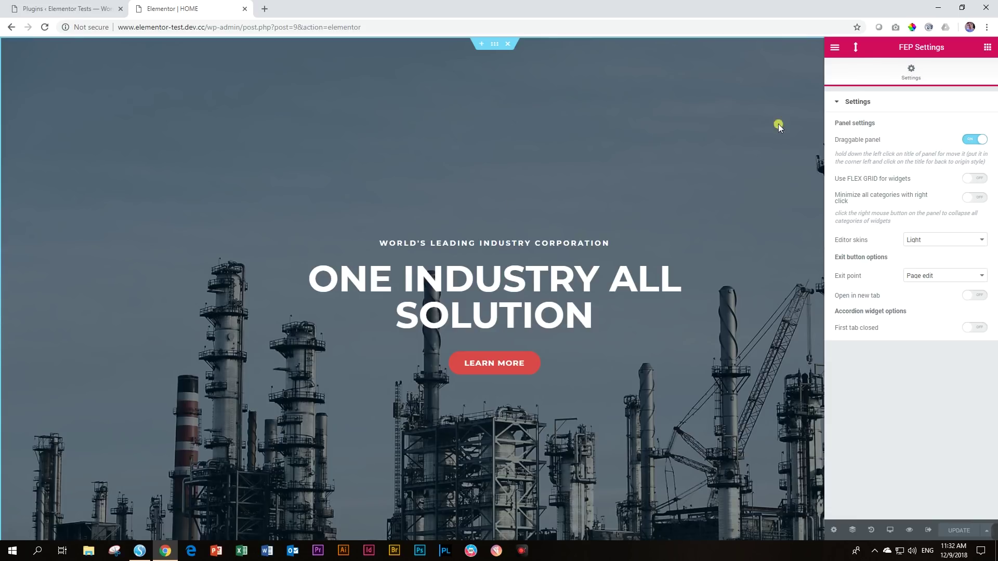
Move the panel back from the right side and dock it on the left edge.
{"action": "left_click", "coordinate": [857, 49]}
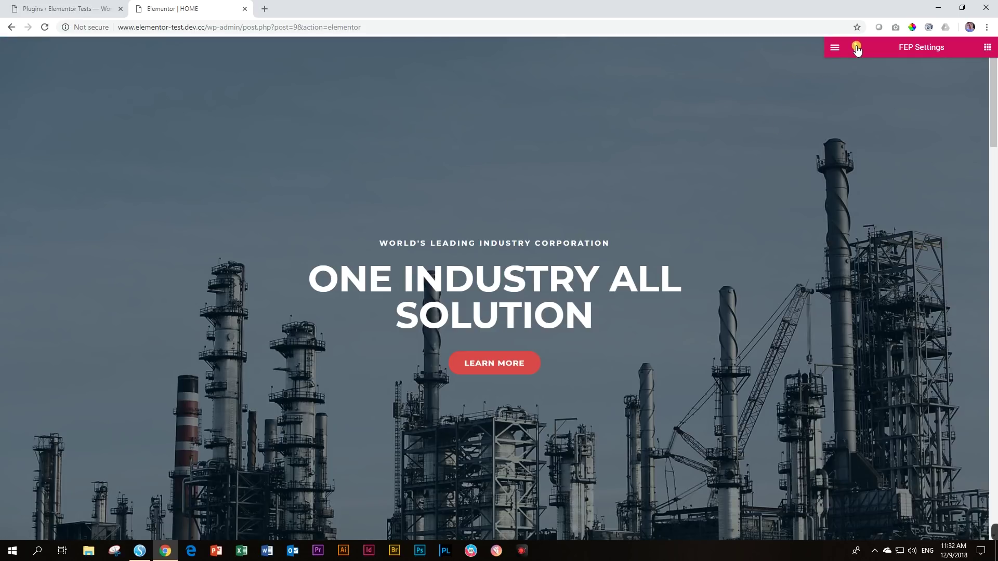
{"action": "left_click", "coordinate": [923, 48]}
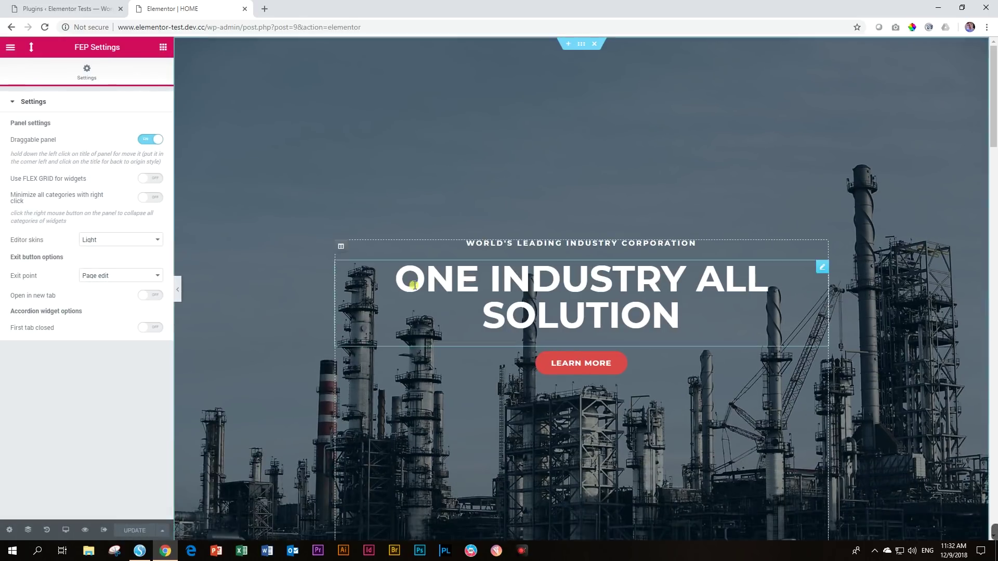
{"action": "left_click", "coordinate": [31, 53]}
{"action": "left_click_drag", "start_coordinate": [640, 100], "coordinate": [36, 52]}
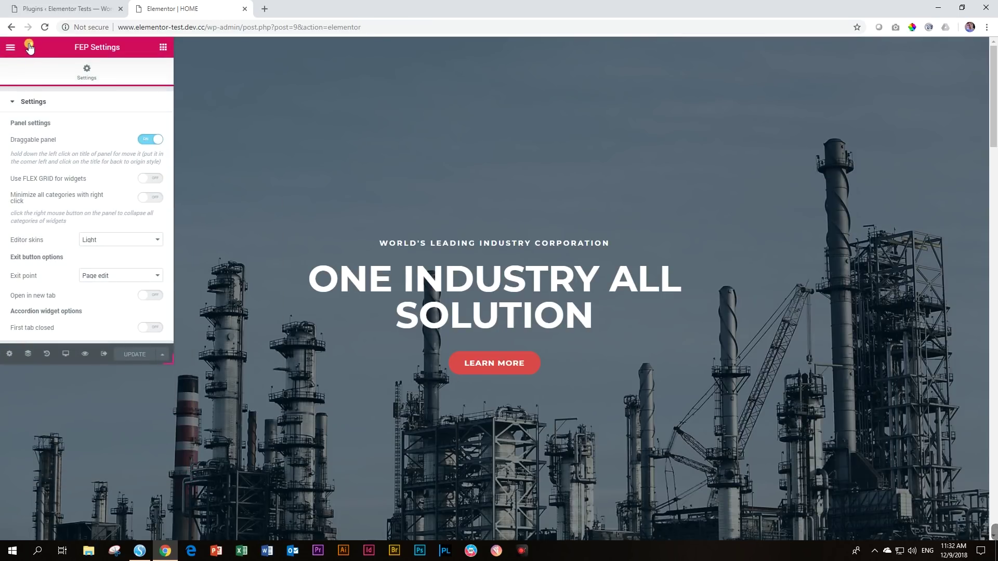
{"action": "left_click", "coordinate": [29, 48]}
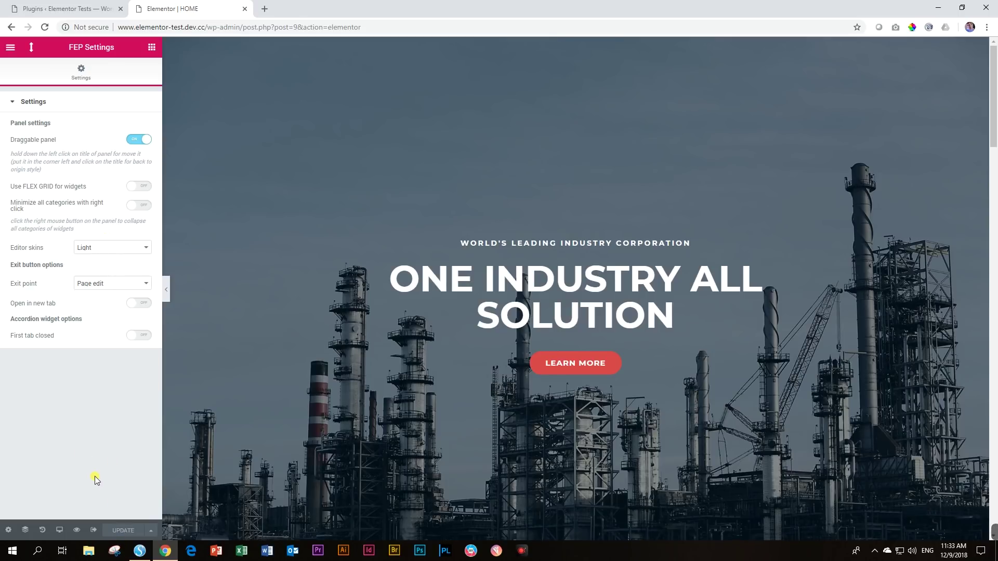
{"action": "left_click_drag", "start_coordinate": [161, 494], "coordinate": [373, 467]}
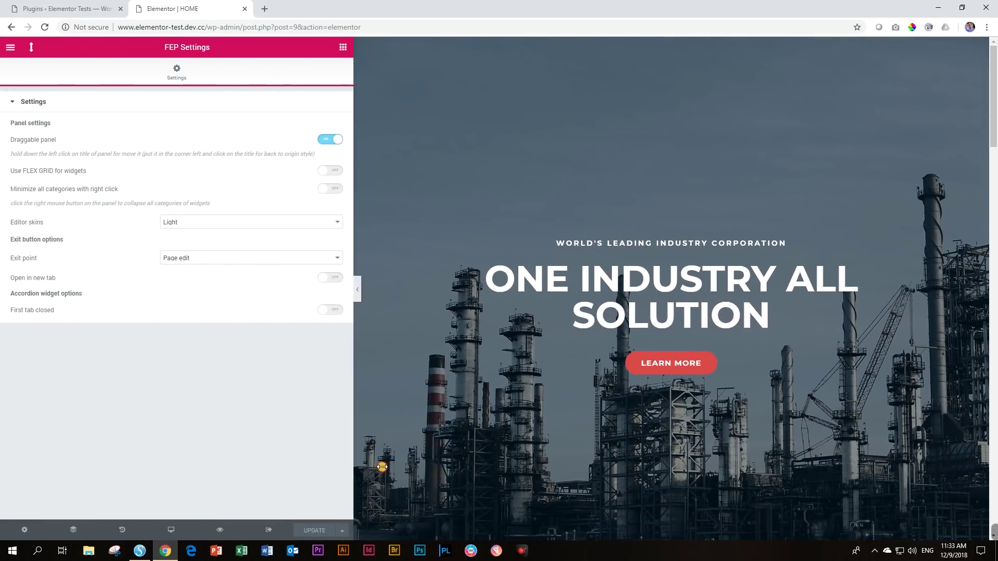
{"action": "left_click", "coordinate": [342, 47]}
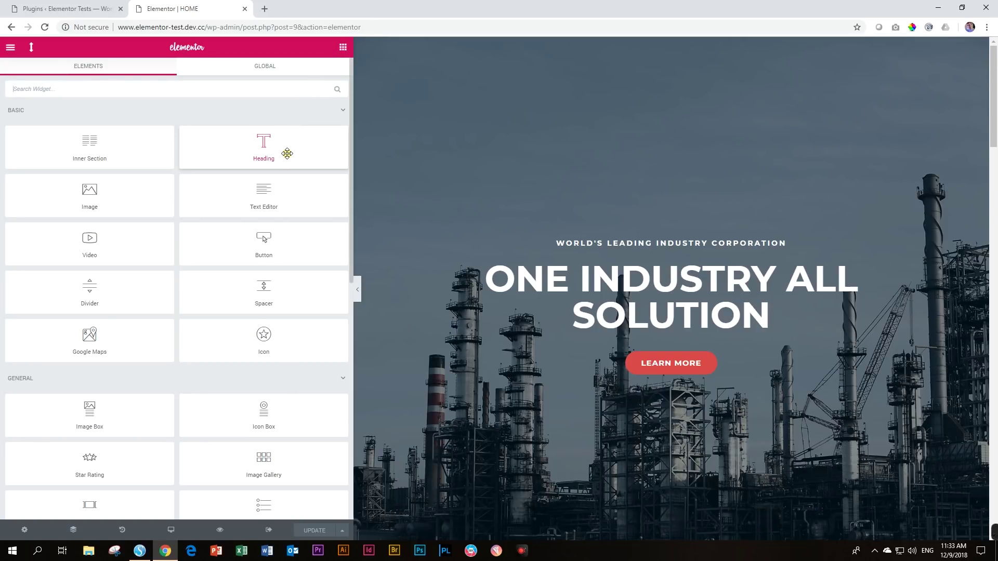
{"action": "left_click", "coordinate": [10, 47]}
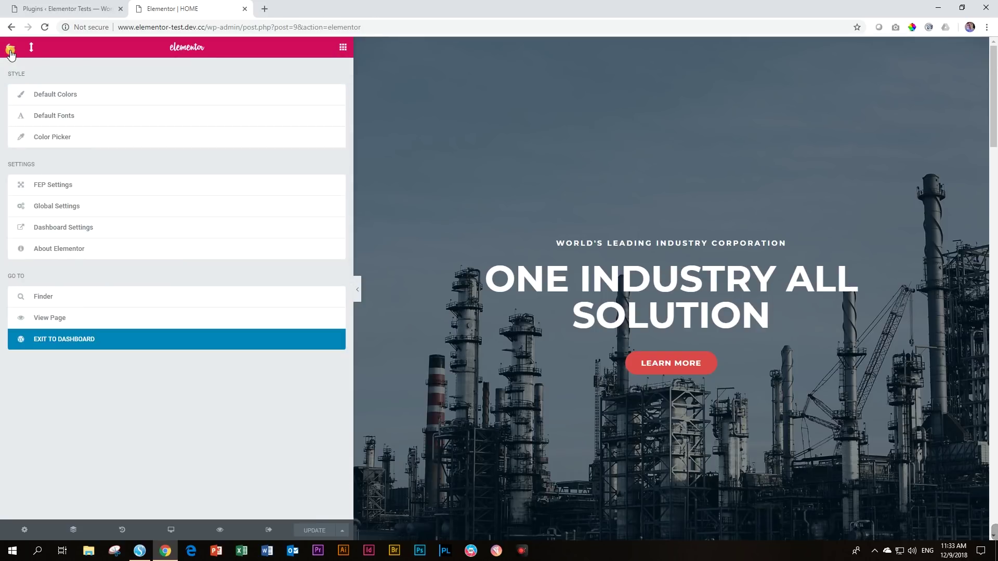
{"action": "left_click", "coordinate": [52, 188]}
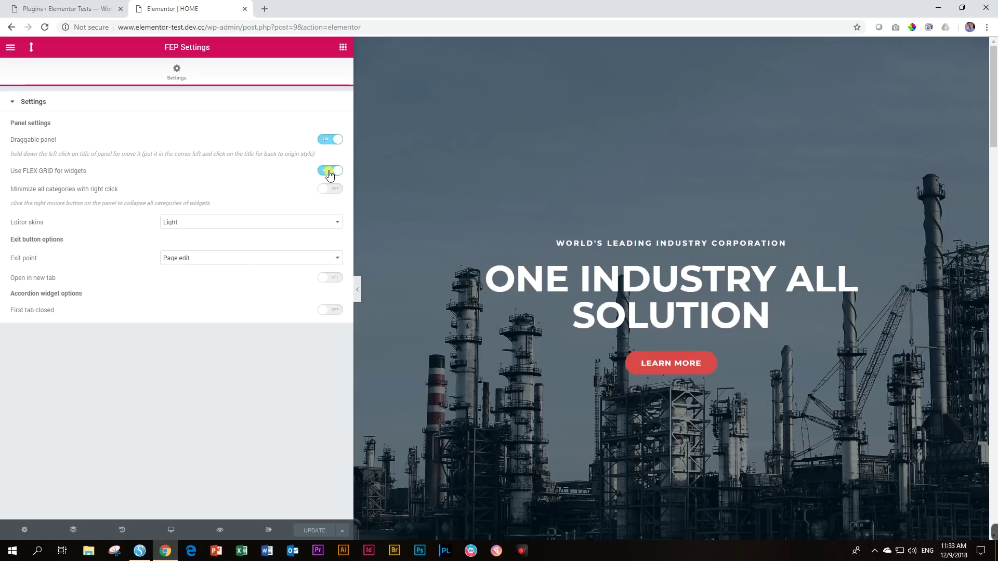
View the widgets in flex grid, narrow then widen the panel, and hide it.
{"action": "left_click", "coordinate": [341, 46]}
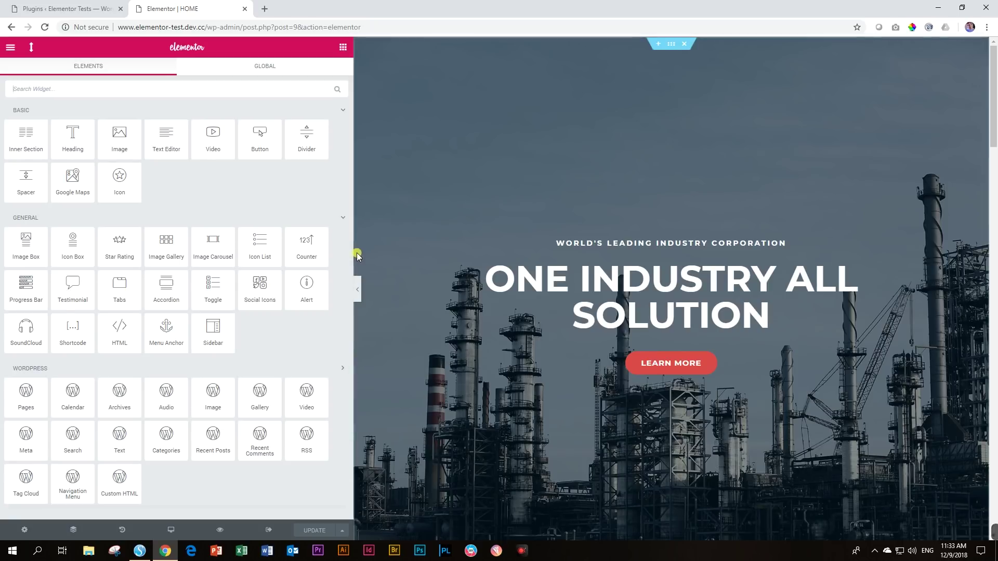
{"action": "left_click_drag", "start_coordinate": [347, 249], "coordinate": [99, 241]}
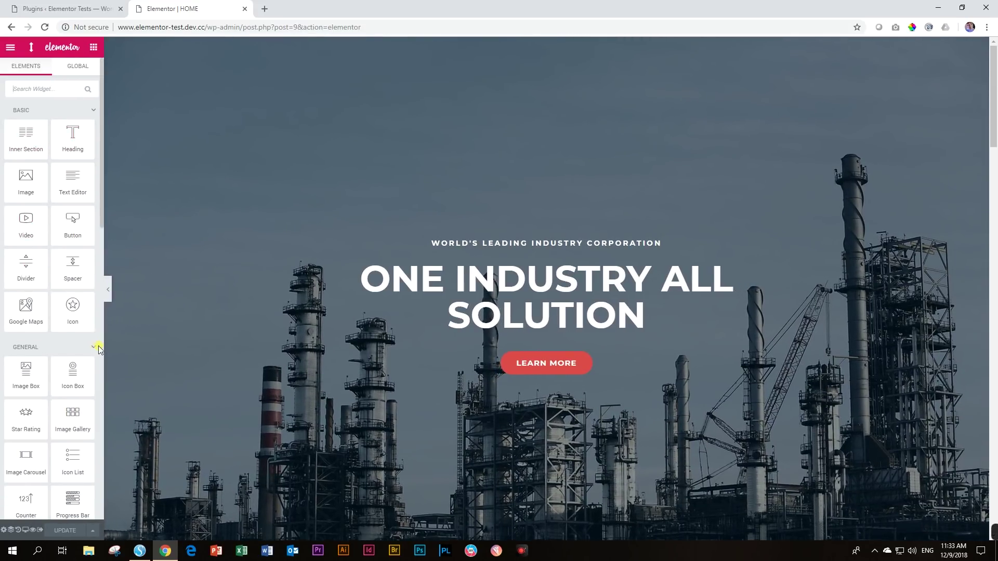
{"action": "left_click_drag", "start_coordinate": [104, 345], "coordinate": [134, 325]}
{"action": "left_click", "coordinate": [141, 289]}
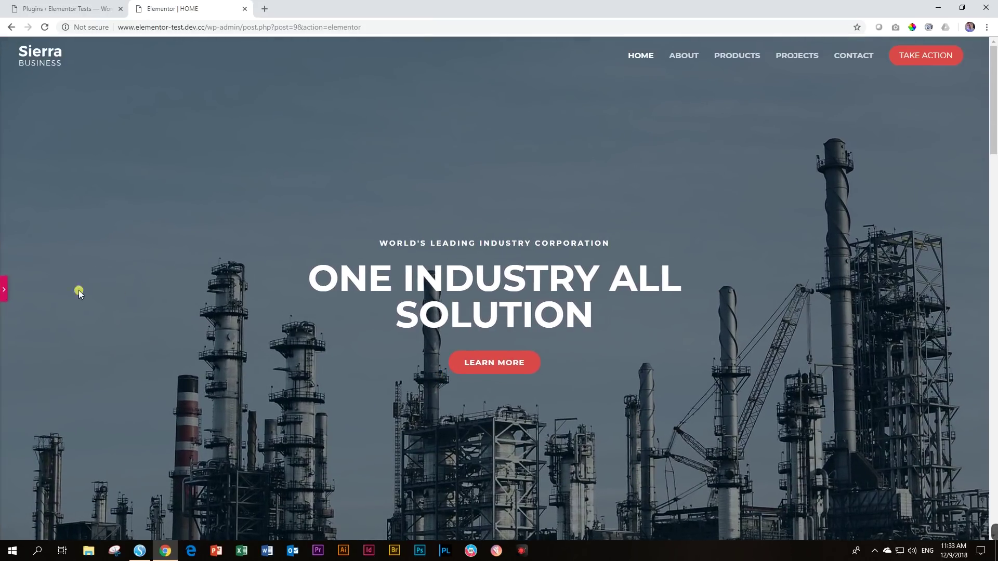
Reopen and widen the panel, then enable Minimize all categories with right click in FEP Settings.
{"action": "left_click", "coordinate": [5, 293]}
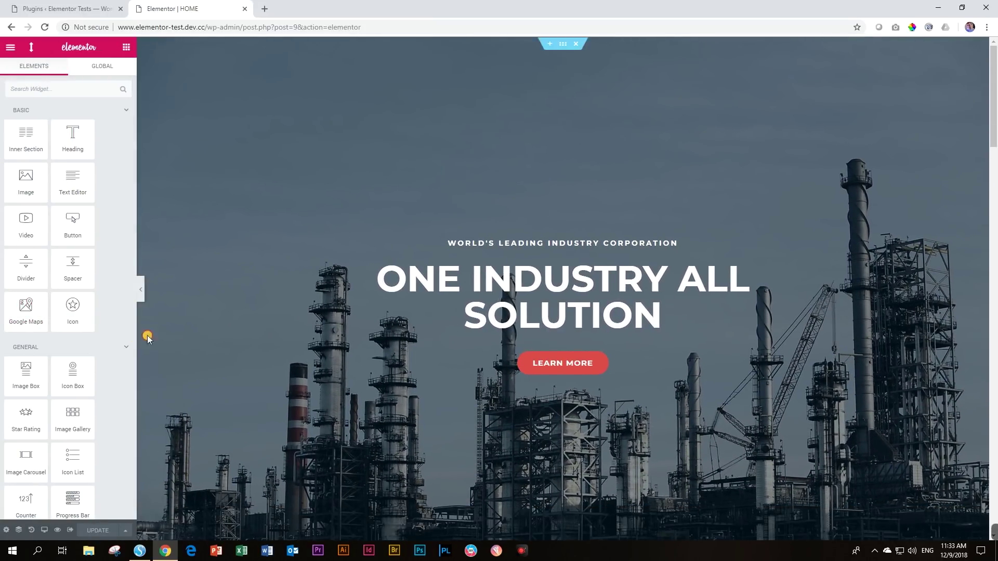
{"action": "left_click_drag", "start_coordinate": [133, 333], "coordinate": [197, 332]}
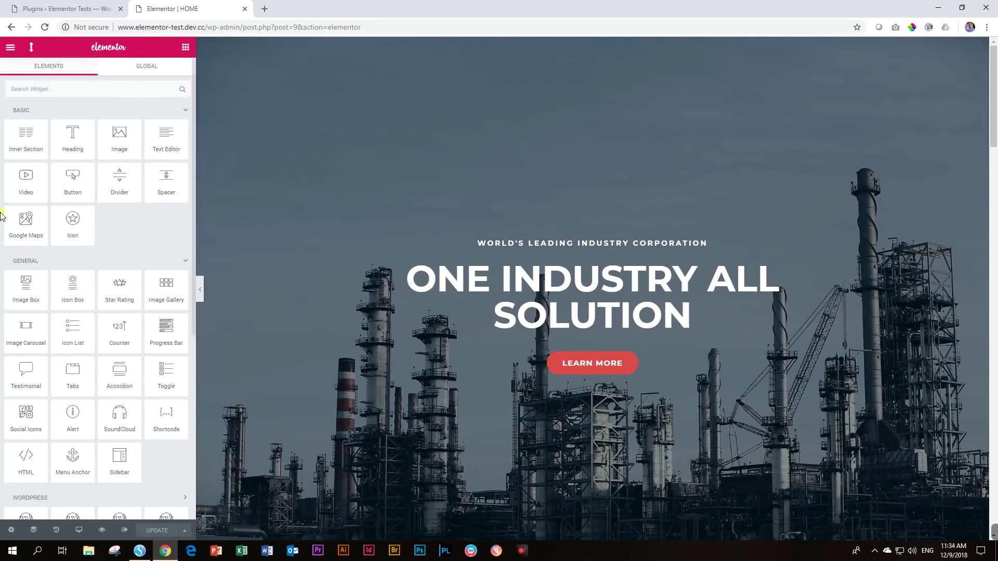
{"action": "left_click", "coordinate": [10, 50]}
{"action": "left_click", "coordinate": [39, 187]}
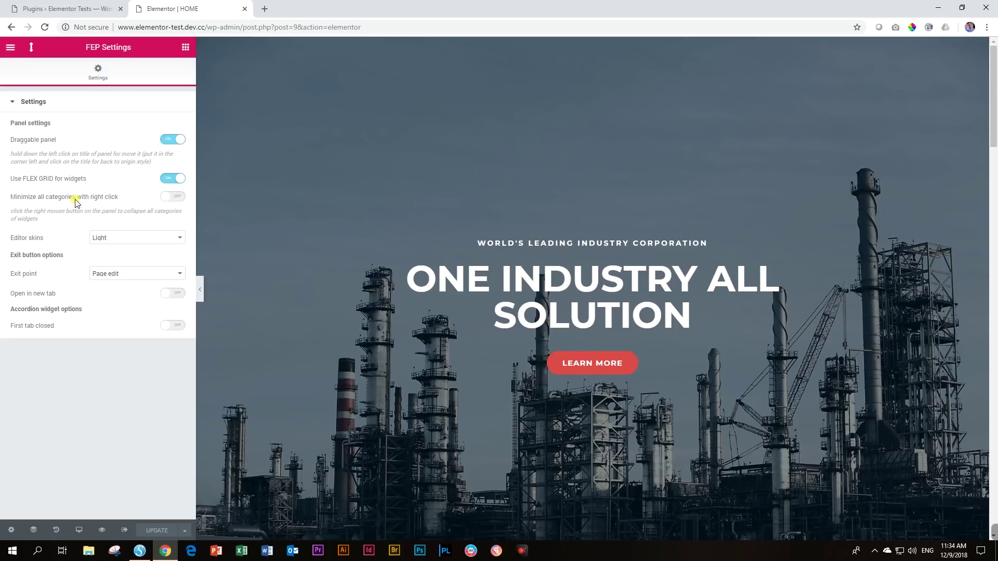
{"action": "left_click", "coordinate": [178, 202]}
Test collapsing and expanding all widget categories in the Elements list.
{"action": "left_click", "coordinate": [186, 47]}
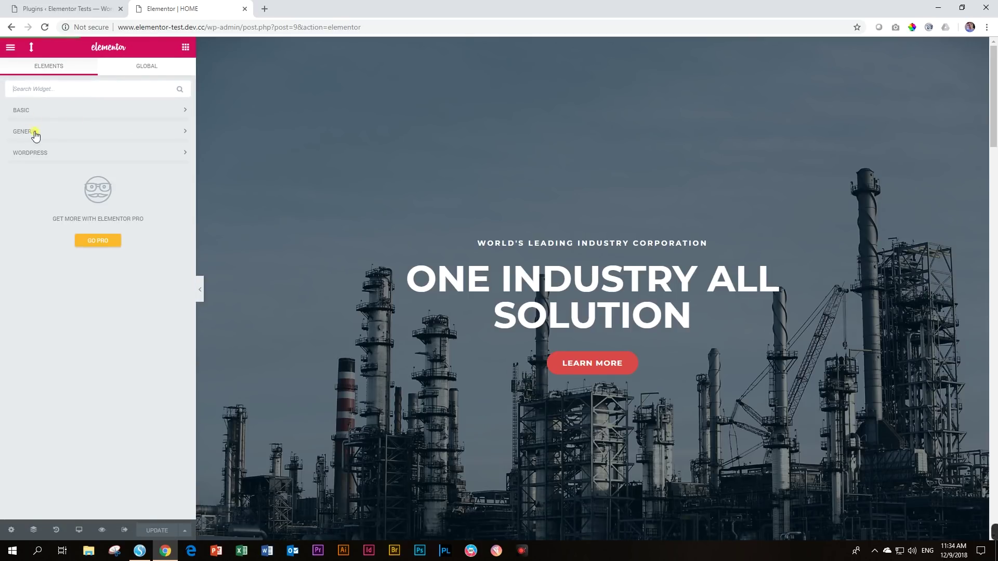
{"action": "left_click", "coordinate": [50, 109]}
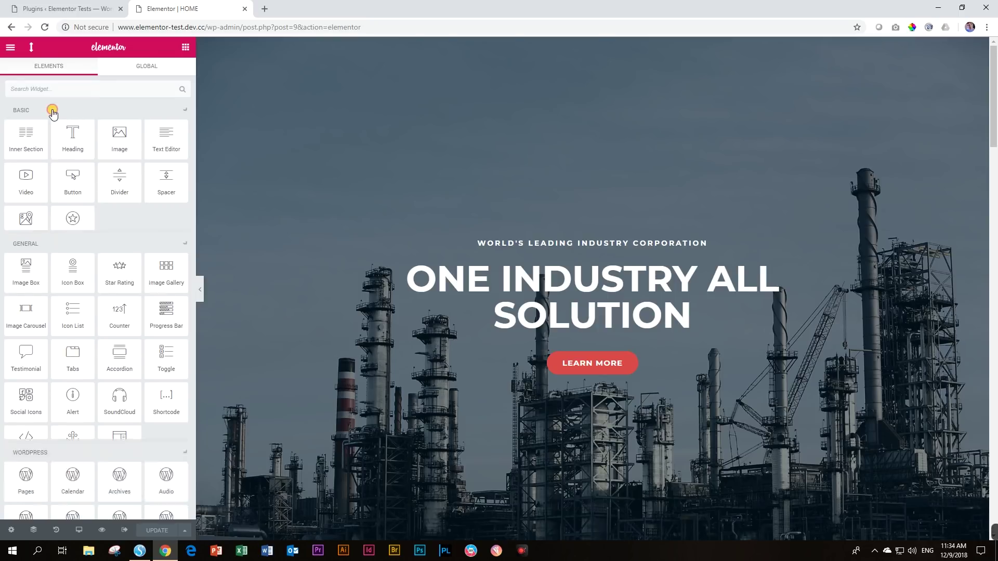
{"action": "left_click", "coordinate": [52, 111]}
{"action": "left_click", "coordinate": [52, 111]}
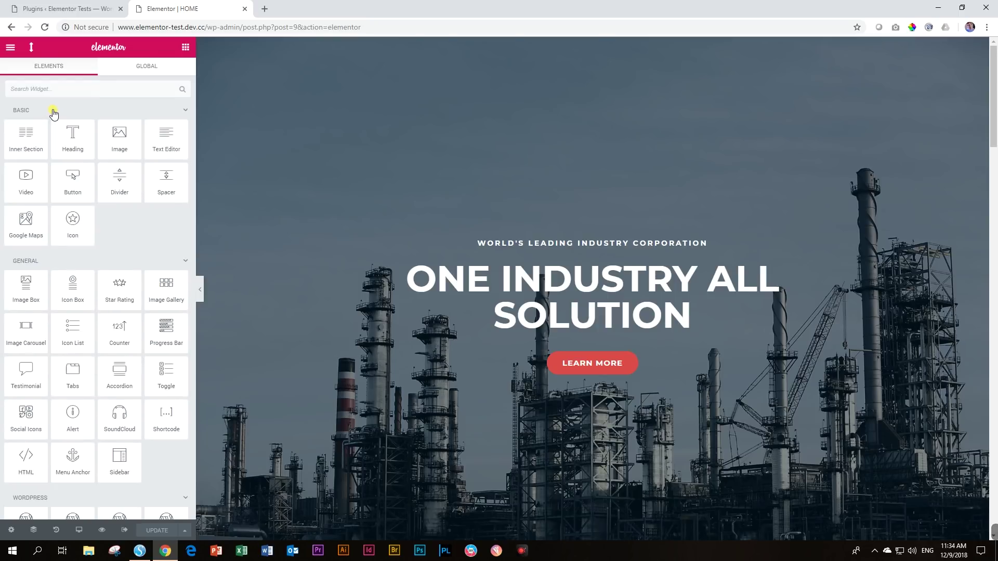
{"action": "left_click", "coordinate": [52, 111]}
{"action": "left_click", "coordinate": [58, 136]}
{"action": "left_click", "coordinate": [60, 117]}
{"action": "left_click", "coordinate": [64, 131]}
{"action": "left_click", "coordinate": [98, 121]}
{"action": "left_click", "coordinate": [92, 157]}
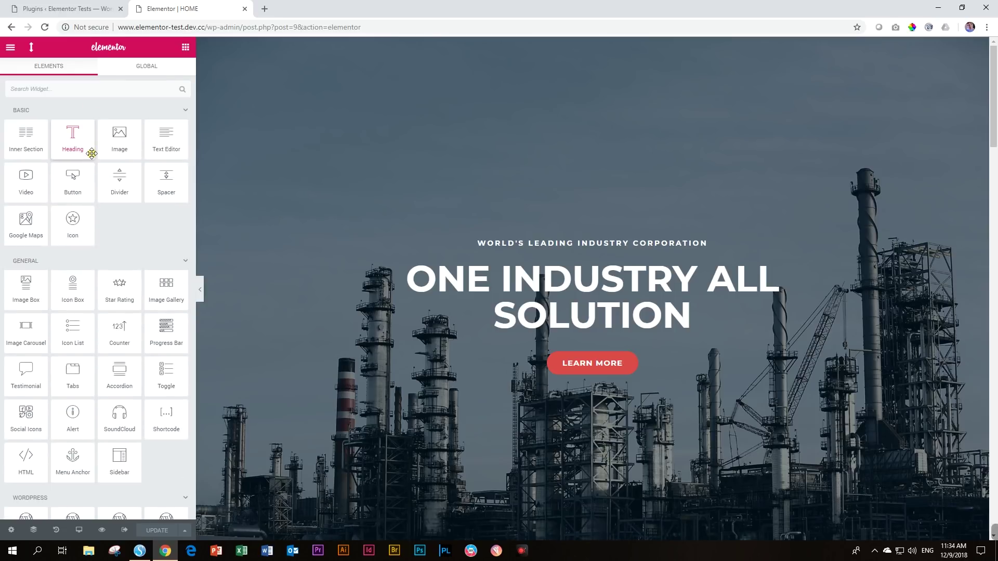
{"action": "left_click", "coordinate": [97, 114]}
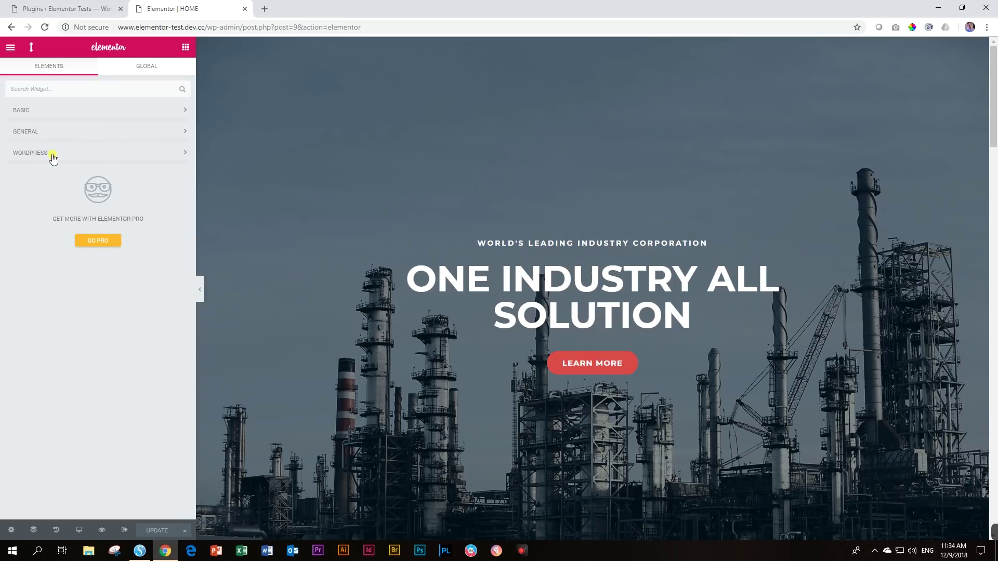
{"action": "left_click", "coordinate": [61, 114]}
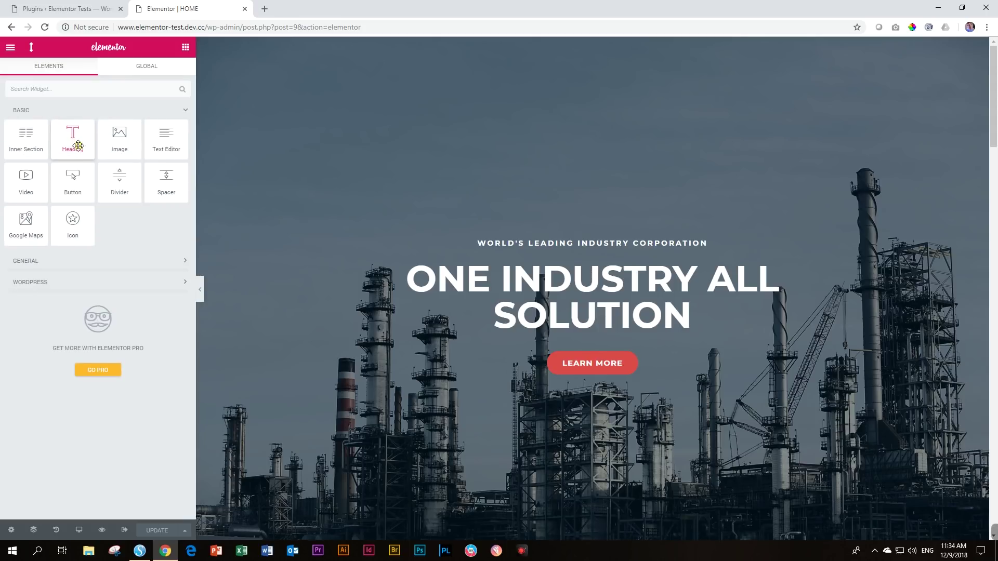
{"action": "left_click", "coordinate": [79, 113]}
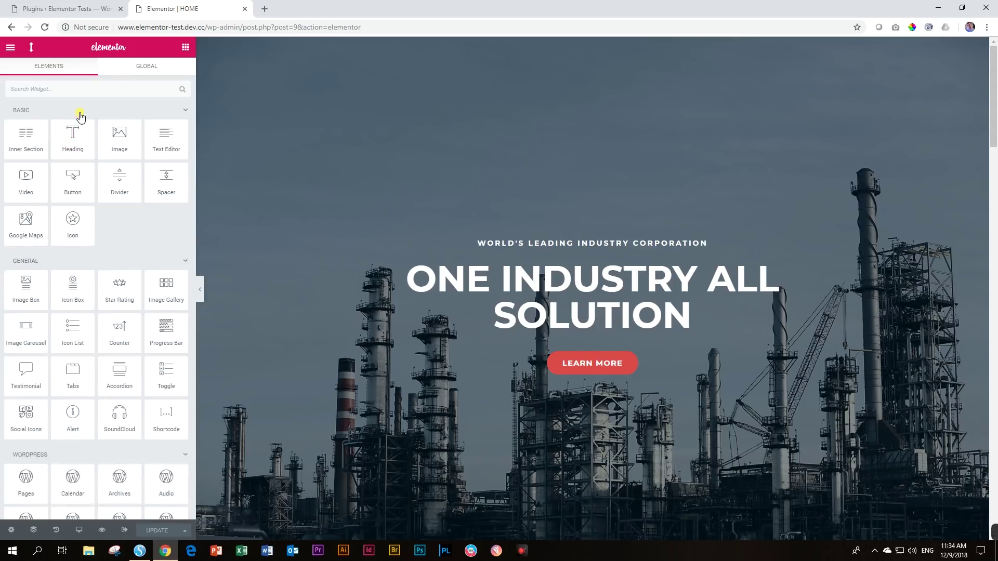
{"action": "left_click", "coordinate": [78, 111]}
Set the editor skin to Dark Pink in FEP Settings and preview the widget list.
{"action": "left_click", "coordinate": [11, 48]}
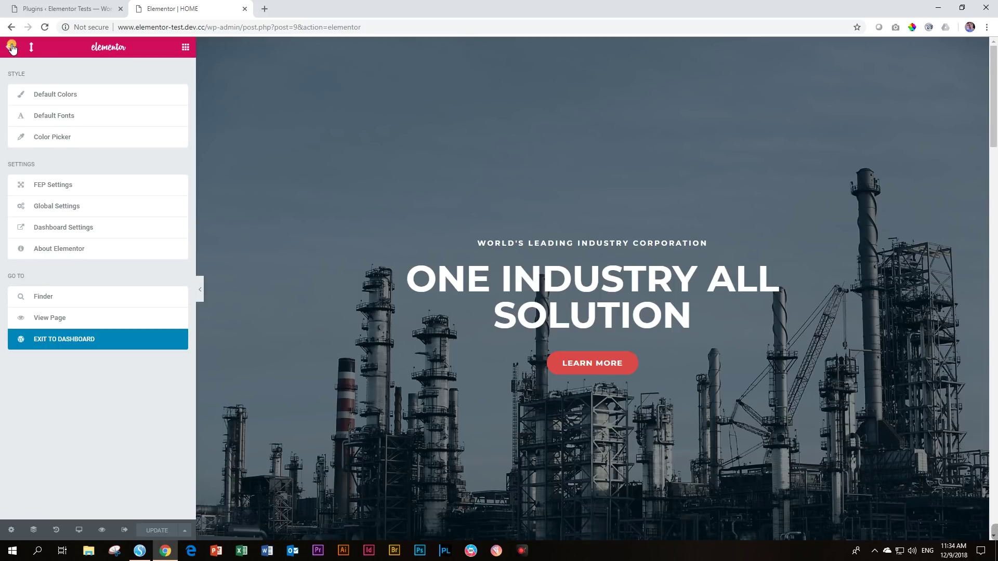
{"action": "left_click", "coordinate": [28, 191]}
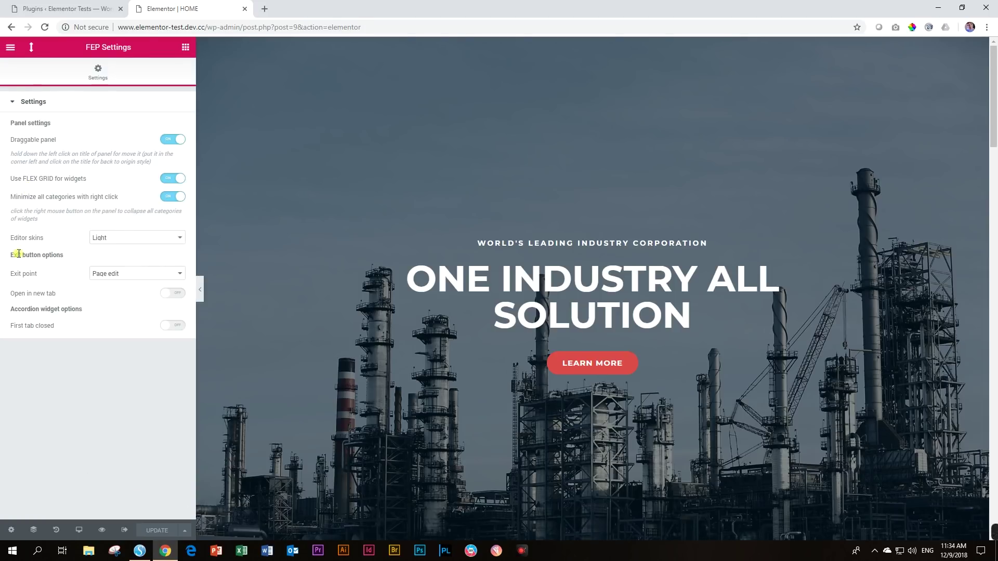
{"action": "left_click", "coordinate": [105, 246]}
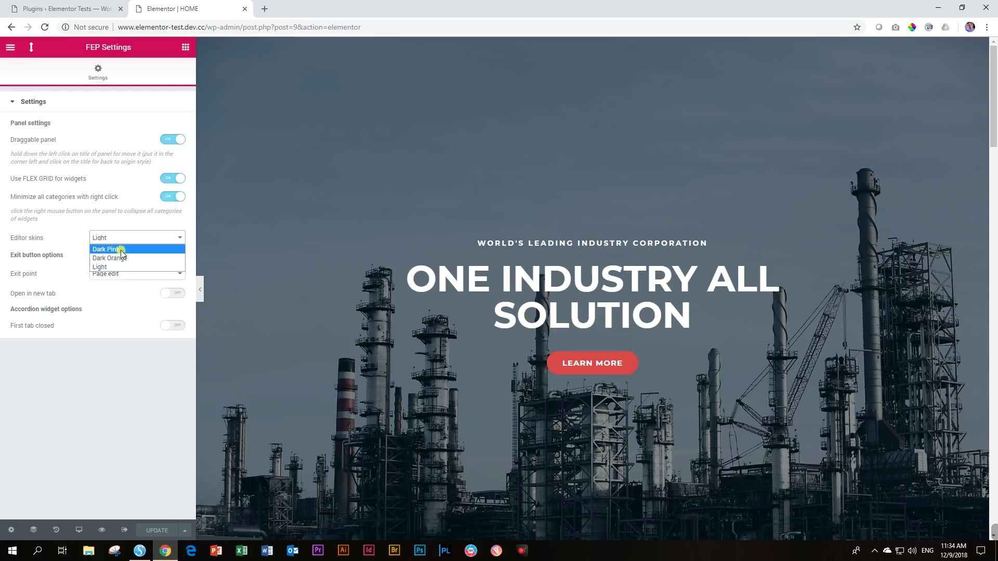
{"action": "left_click", "coordinate": [118, 251]}
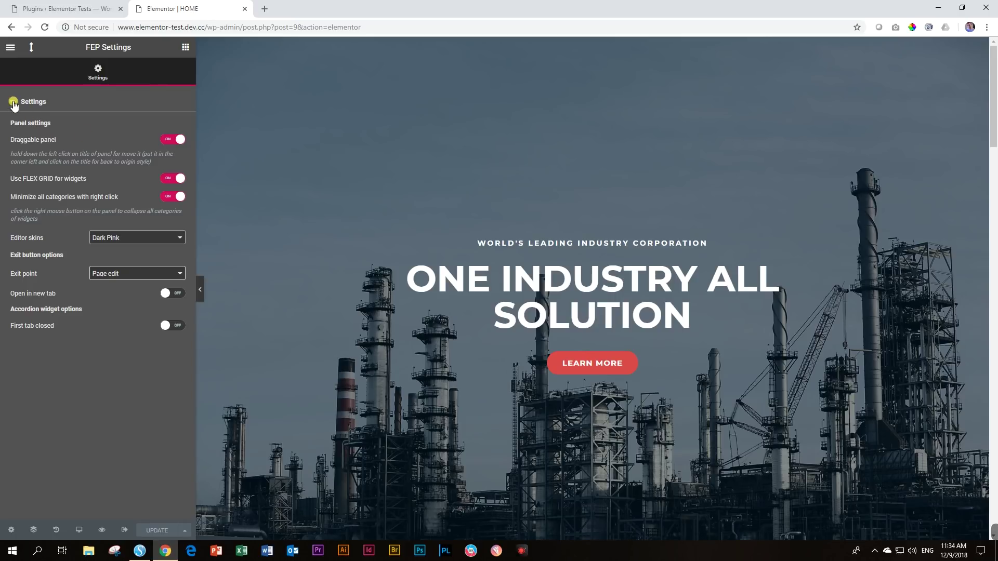
{"action": "left_click", "coordinate": [185, 46]}
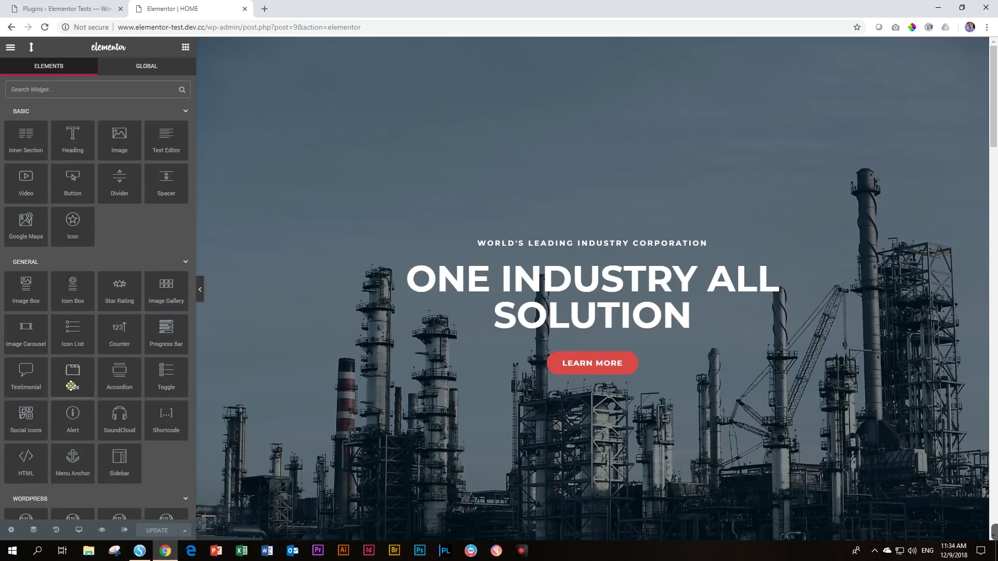
{"action": "scroll", "coordinate": [78, 400], "scroll_direction": "down", "scroll_amount": 5}
{"action": "scroll", "coordinate": [83, 404], "scroll_direction": "up", "scroll_amount": 5}
Change the editor skin to Dark Orange, preview the widgets, and return to FEP Settings.
{"action": "left_click", "coordinate": [11, 47]}
{"action": "left_click", "coordinate": [46, 187]}
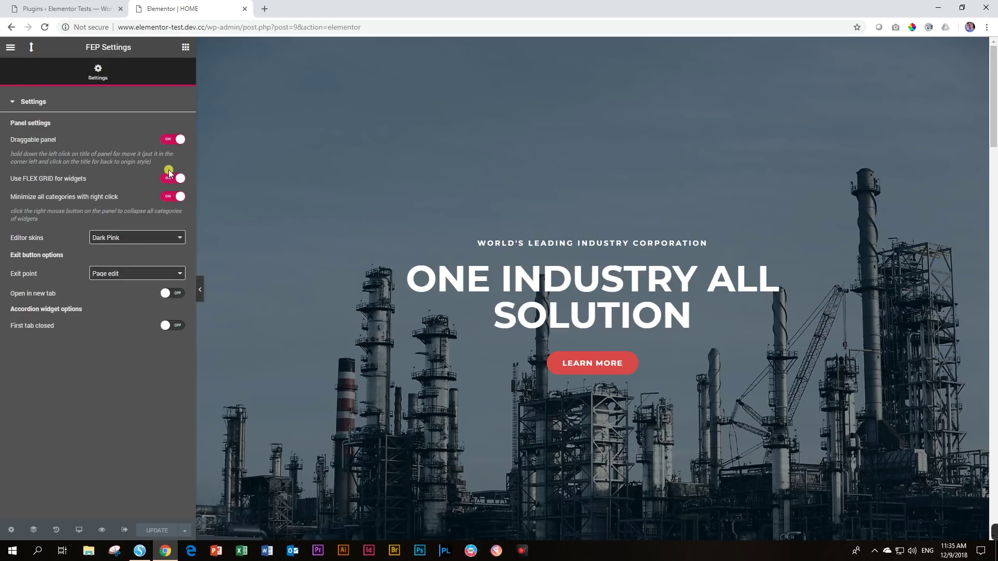
{"action": "left_click", "coordinate": [137, 238]}
{"action": "left_click", "coordinate": [123, 259]}
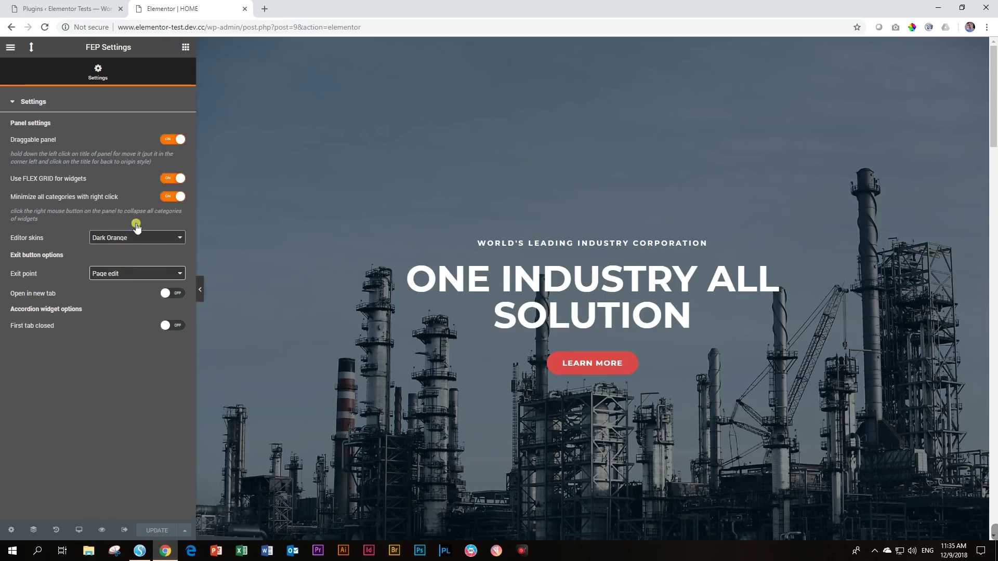
{"action": "left_click", "coordinate": [185, 47]}
{"action": "scroll", "coordinate": [48, 213], "scroll_direction": "down", "scroll_amount": 5}
{"action": "scroll", "coordinate": [52, 213], "scroll_direction": "up", "scroll_amount": 5}
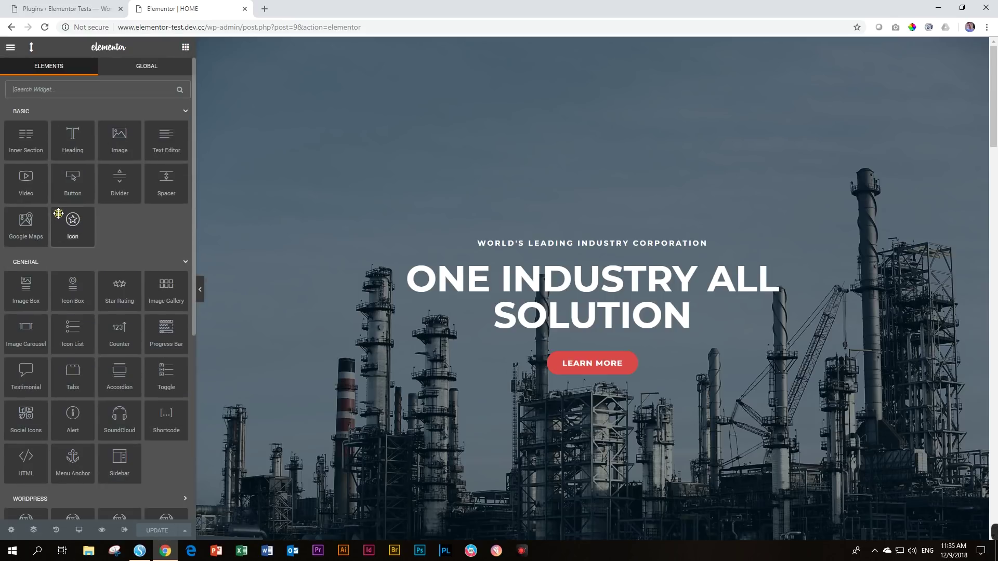
{"action": "left_click", "coordinate": [10, 48]}
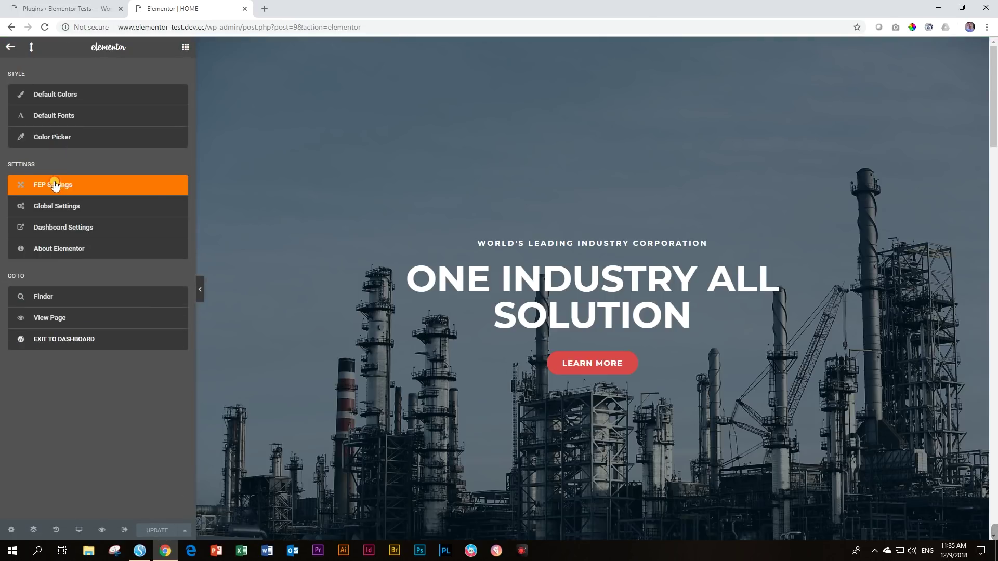
{"action": "left_click", "coordinate": [55, 184]}
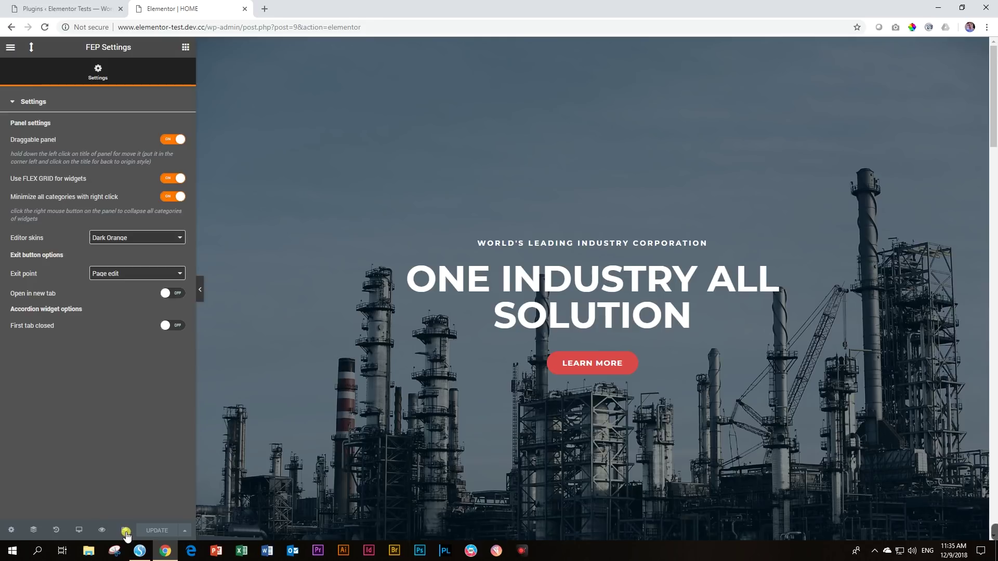
Turn on Open in new tab with exit point Page edit, and test the Exit button.
{"action": "left_click", "coordinate": [116, 277]}
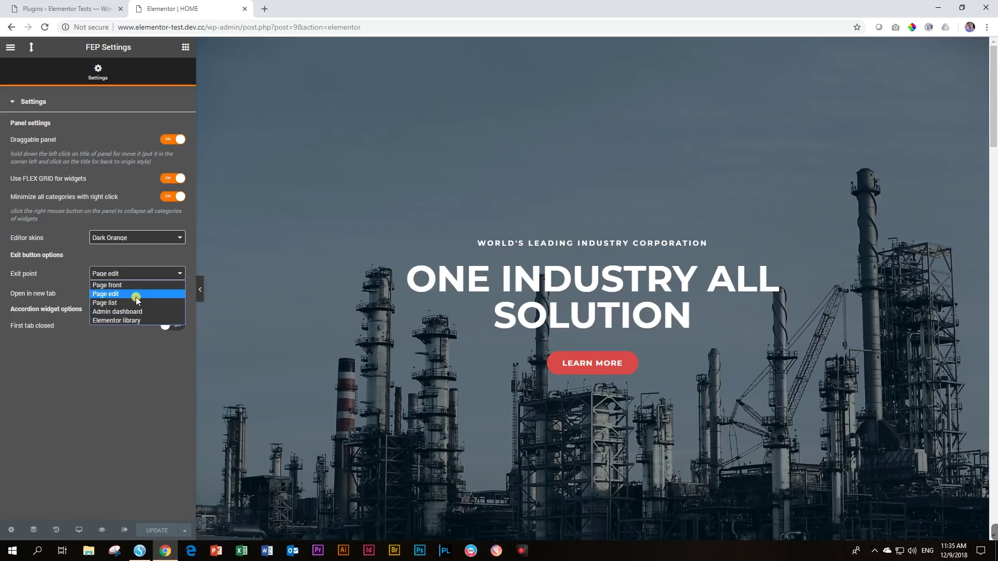
{"action": "left_click", "coordinate": [144, 273]}
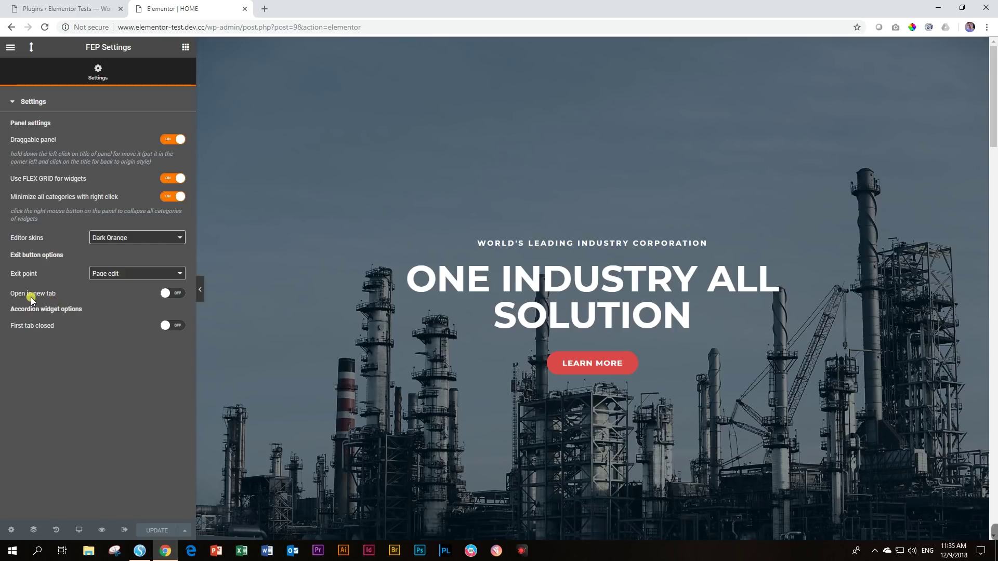
{"action": "left_click", "coordinate": [174, 294]}
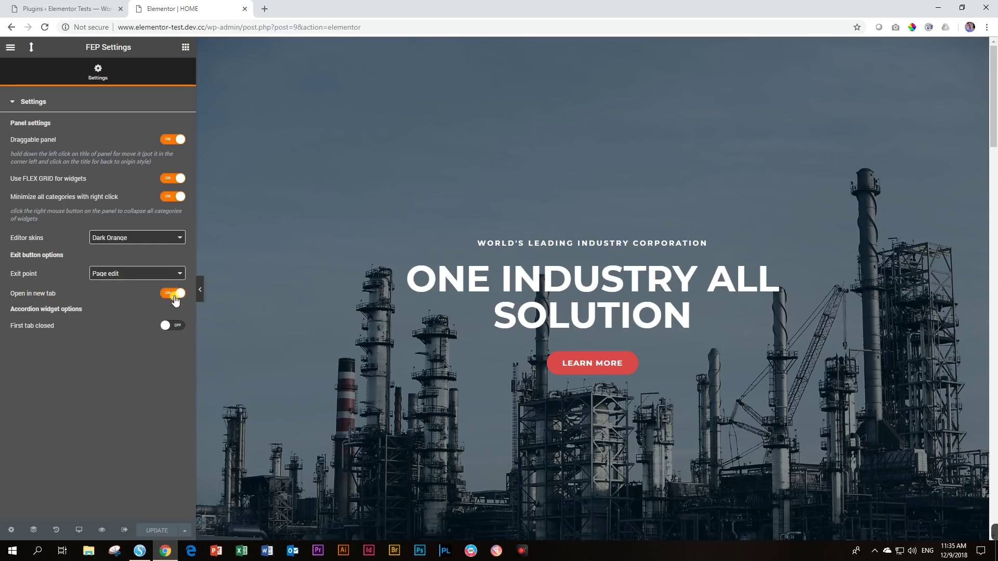
{"action": "left_click", "coordinate": [135, 279]}
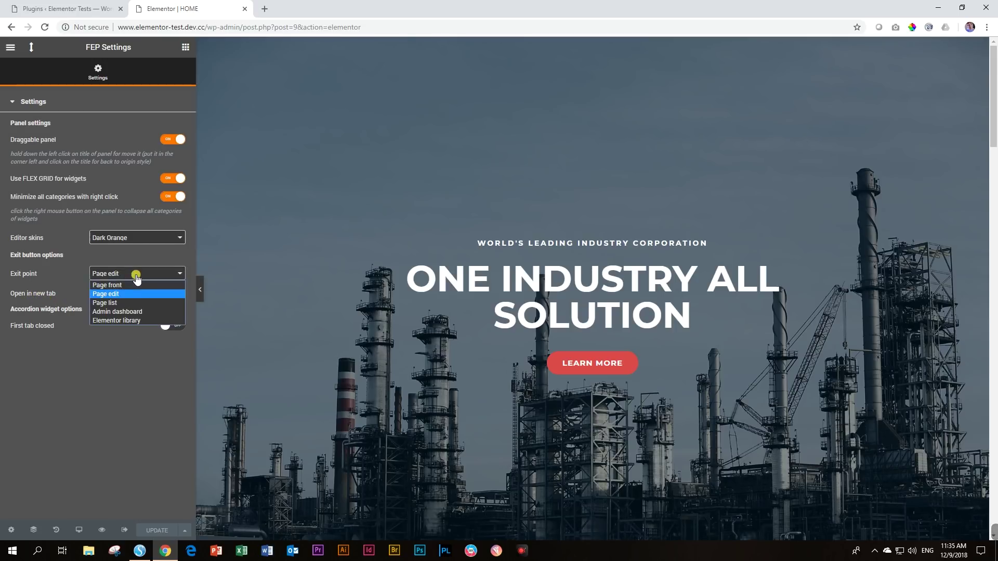
{"action": "left_click", "coordinate": [107, 290]}
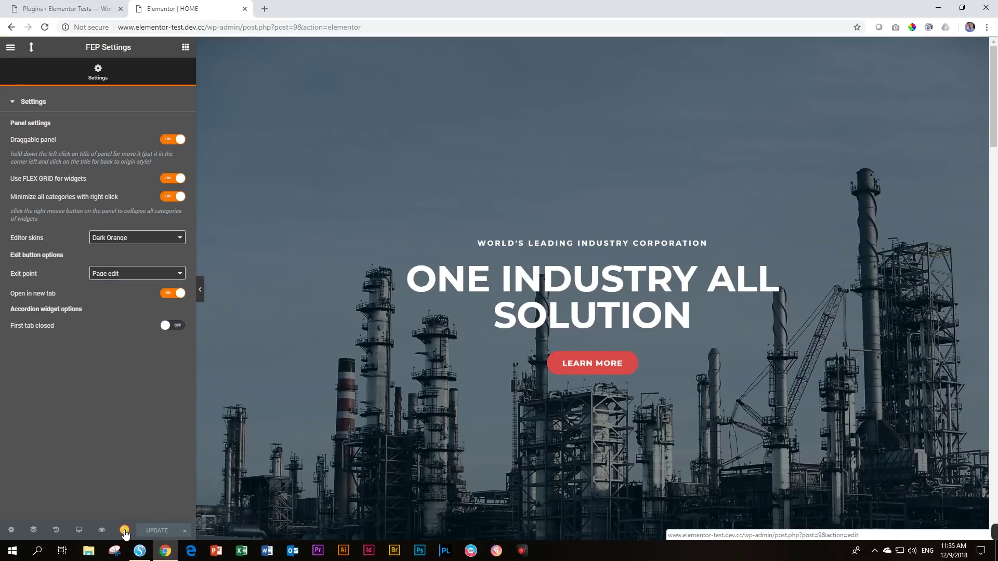
{"action": "left_click", "coordinate": [124, 529]}
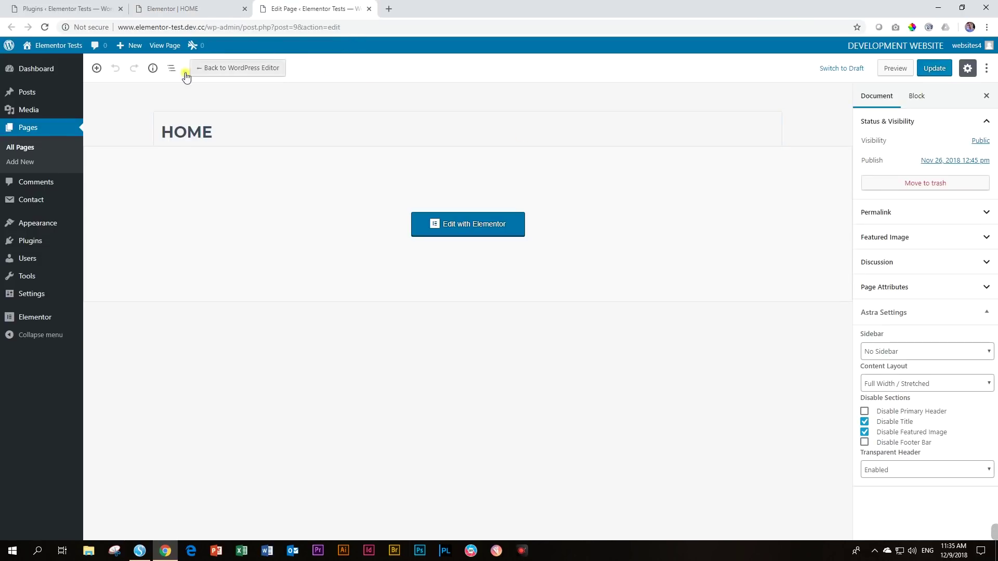
{"action": "left_click", "coordinate": [183, 7]}
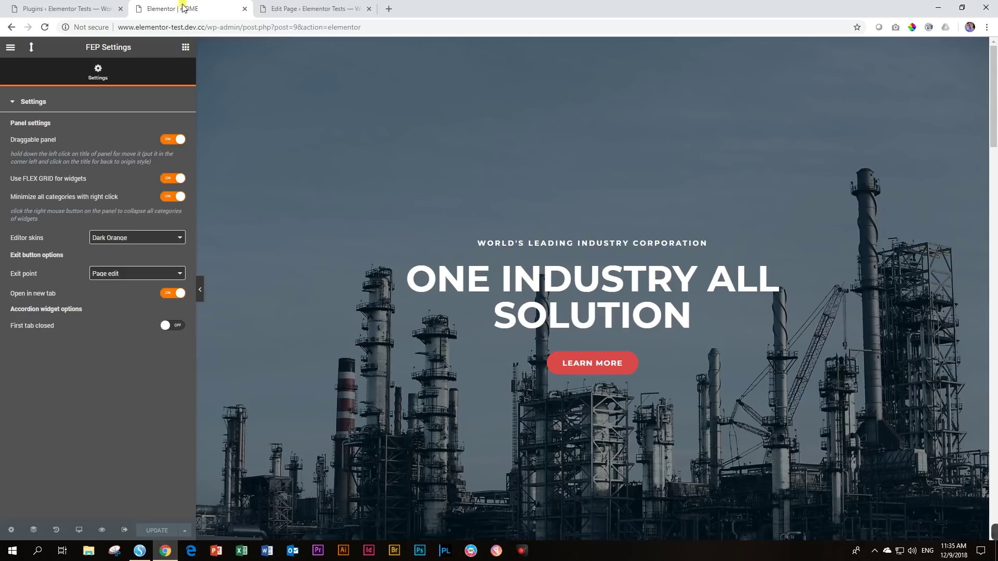
Try the Page front and Page list exit points, testing each from the editor.
{"action": "left_click", "coordinate": [142, 274]}
{"action": "left_click", "coordinate": [138, 283]}
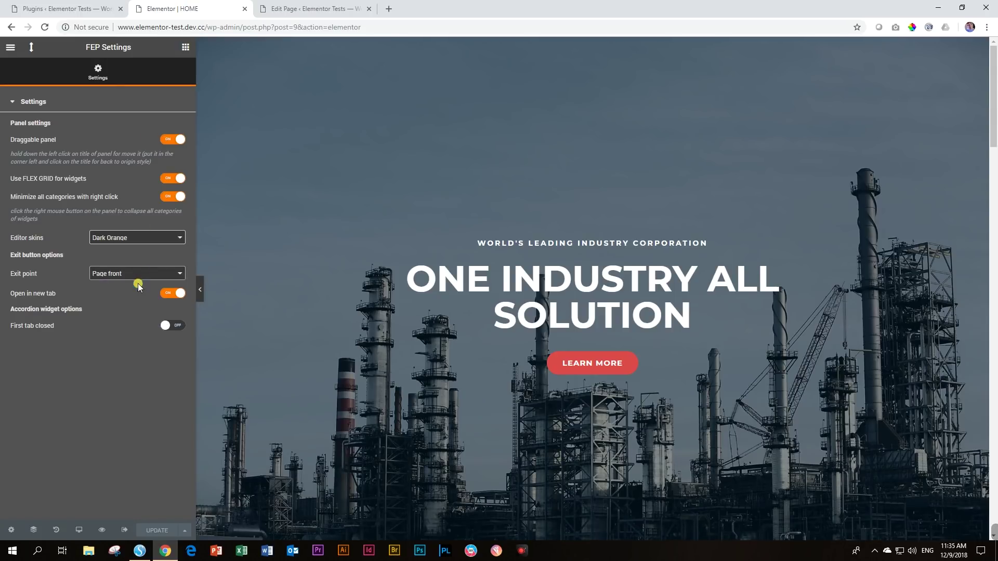
{"action": "left_click", "coordinate": [121, 529]}
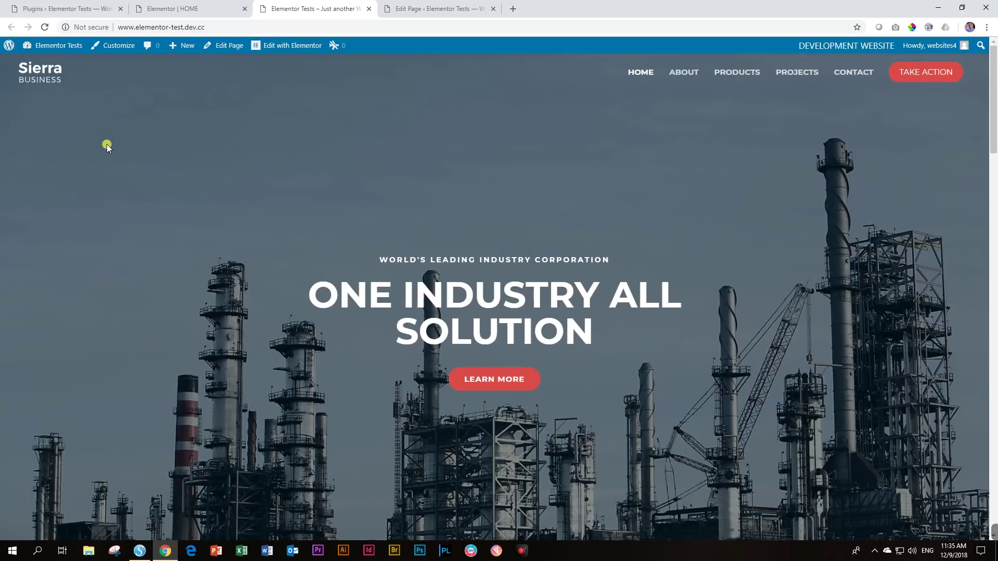
{"action": "left_click", "coordinate": [189, 9]}
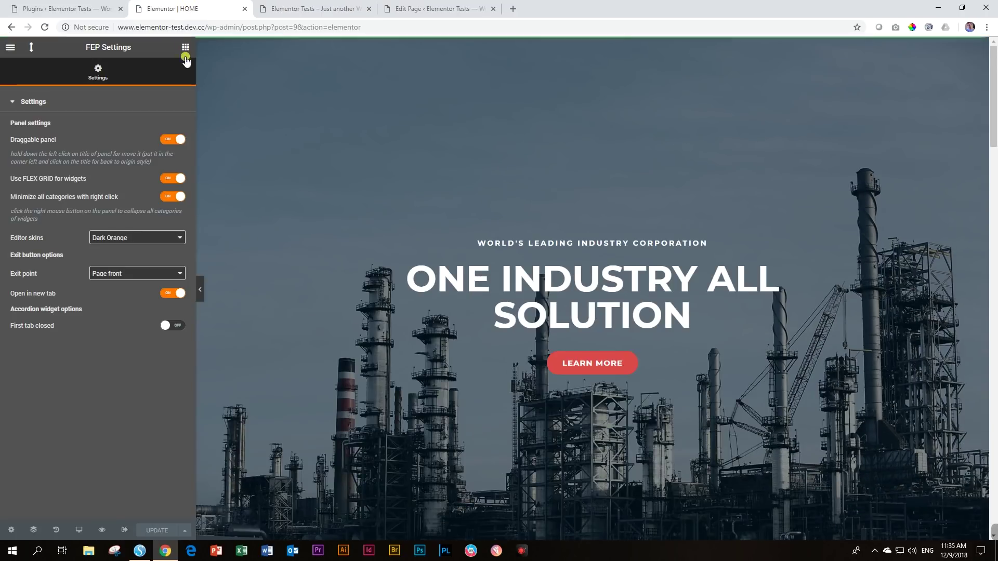
{"action": "left_click", "coordinate": [142, 275]}
{"action": "left_click", "coordinate": [139, 294]}
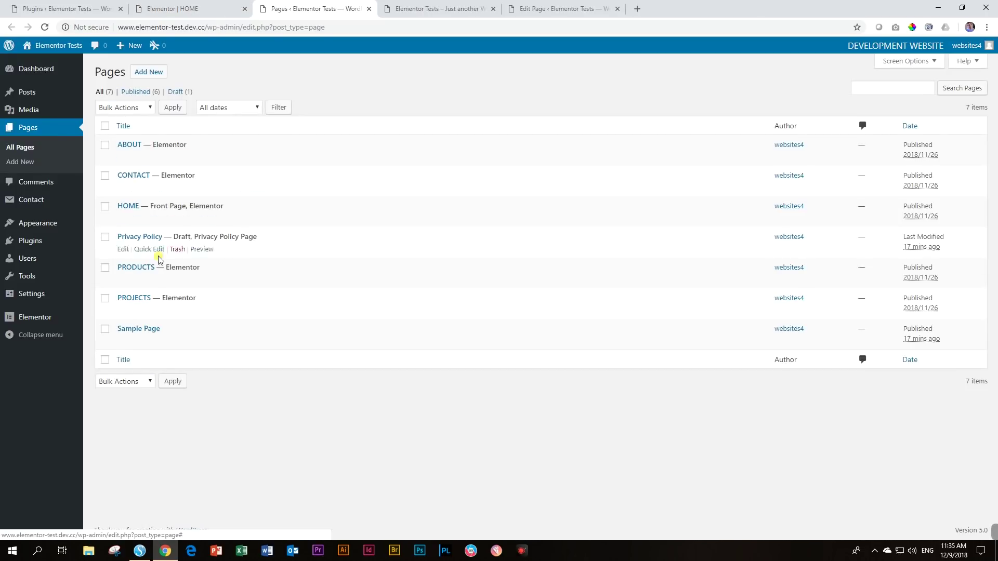
{"action": "left_click", "coordinate": [159, 7]}
Set the exit point to Admin dashboard and test it with the Exit button.
{"action": "left_click", "coordinate": [138, 274]}
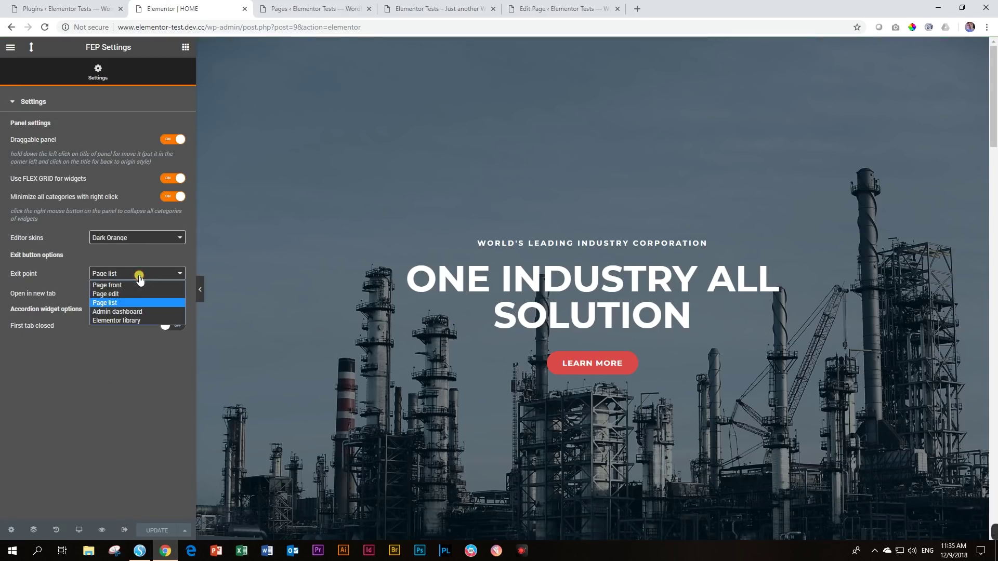
{"action": "left_click", "coordinate": [134, 312]}
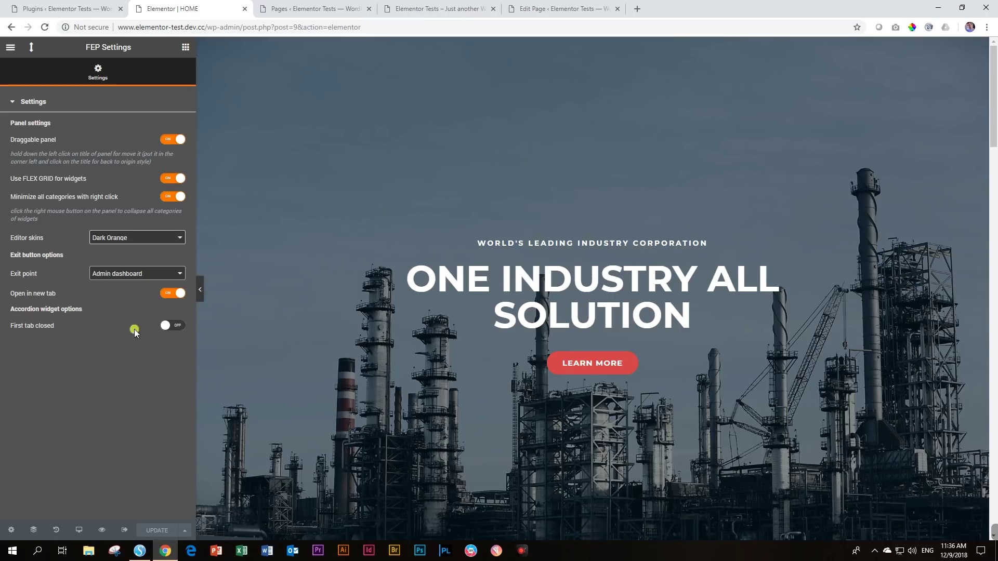
{"action": "left_click", "coordinate": [126, 530]}
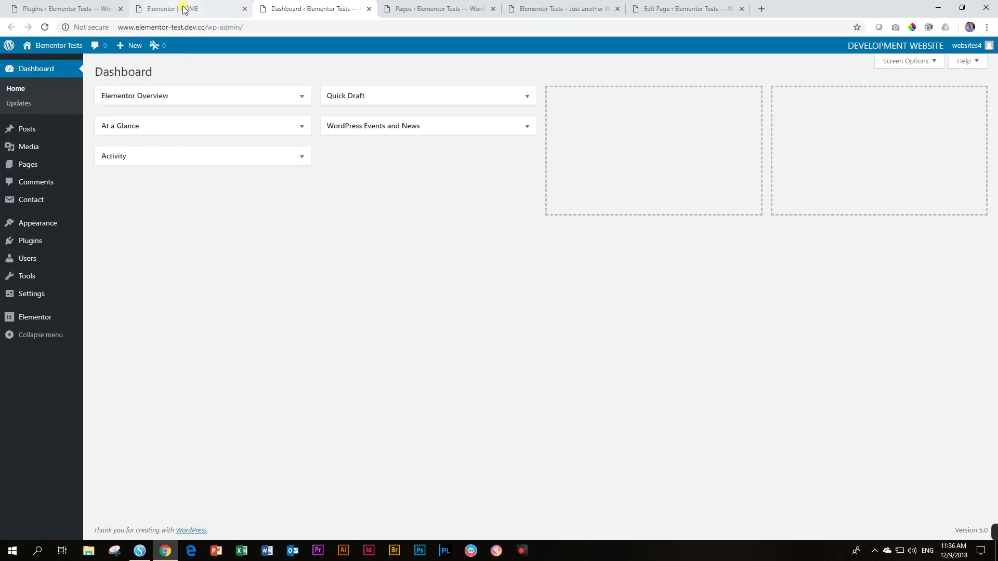
{"action": "left_click", "coordinate": [185, 10]}
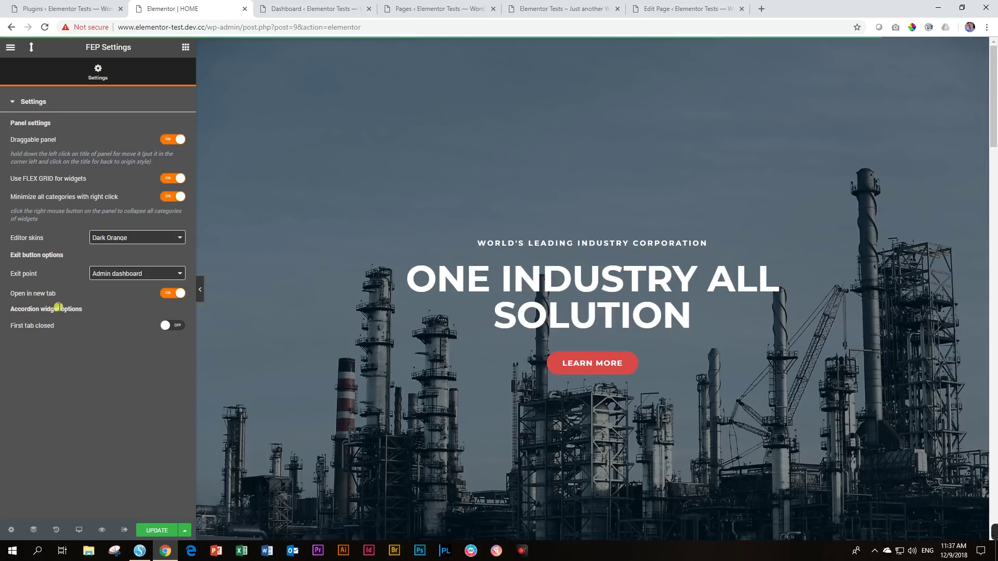
Search the widgets for 'acc' and drag an Accordion widget to the top of the HOME page.
{"action": "left_click", "coordinate": [185, 47]}
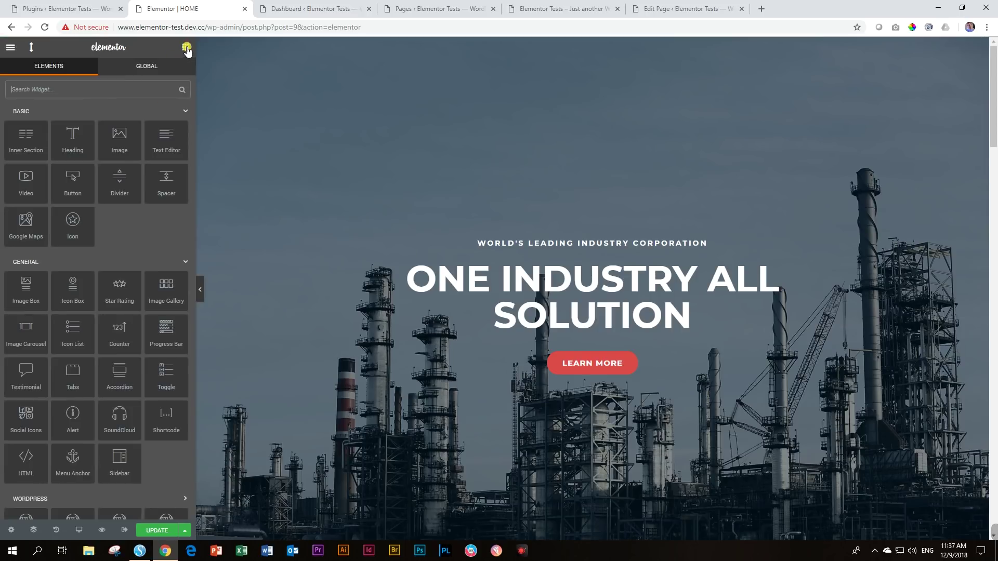
{"action": "type", "text": "acc"}
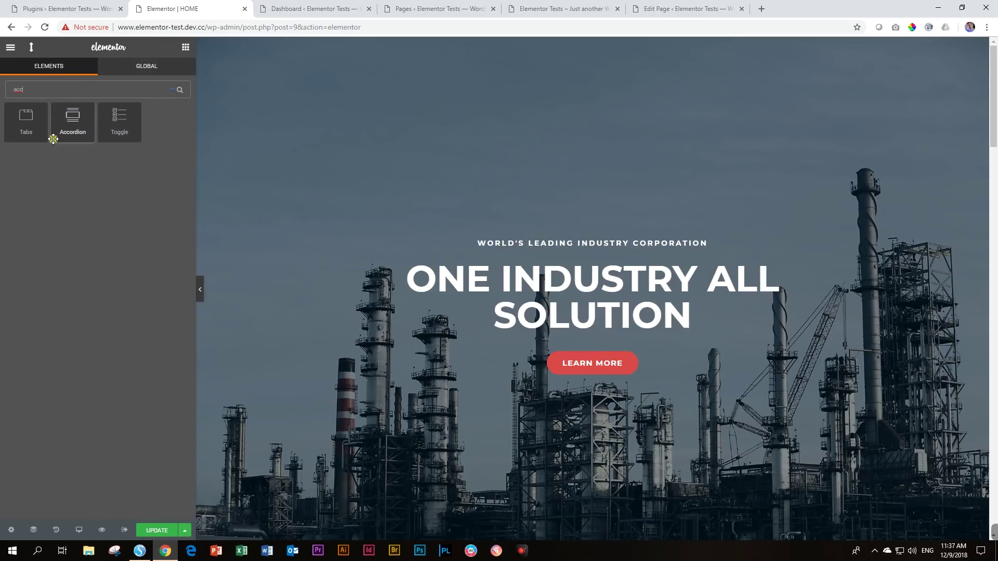
{"action": "left_click_drag", "start_coordinate": [64, 125], "coordinate": [550, 244]}
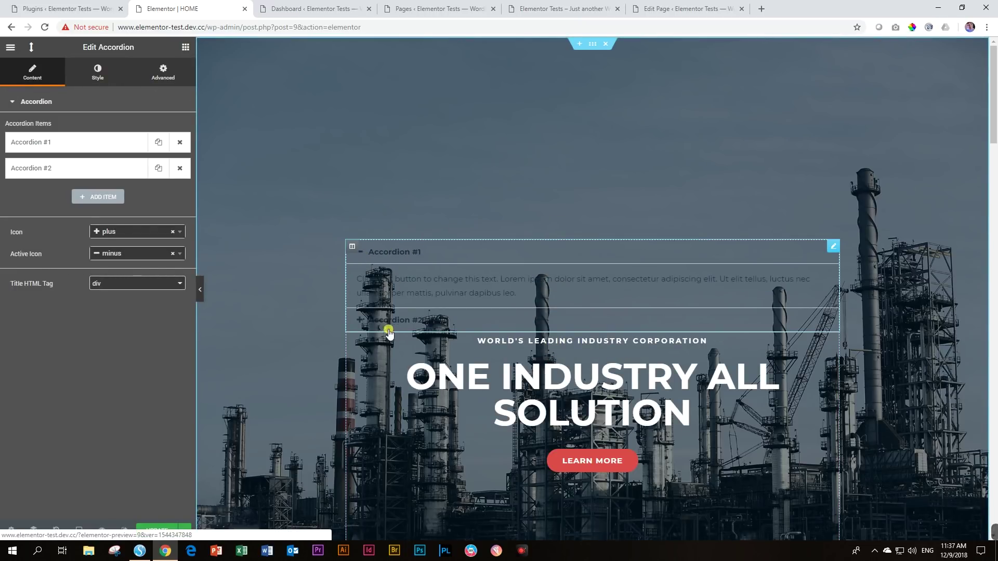
Expand Accordion #2, then reopen Accordion #1, and check the page preview.
{"action": "left_click", "coordinate": [364, 320]}
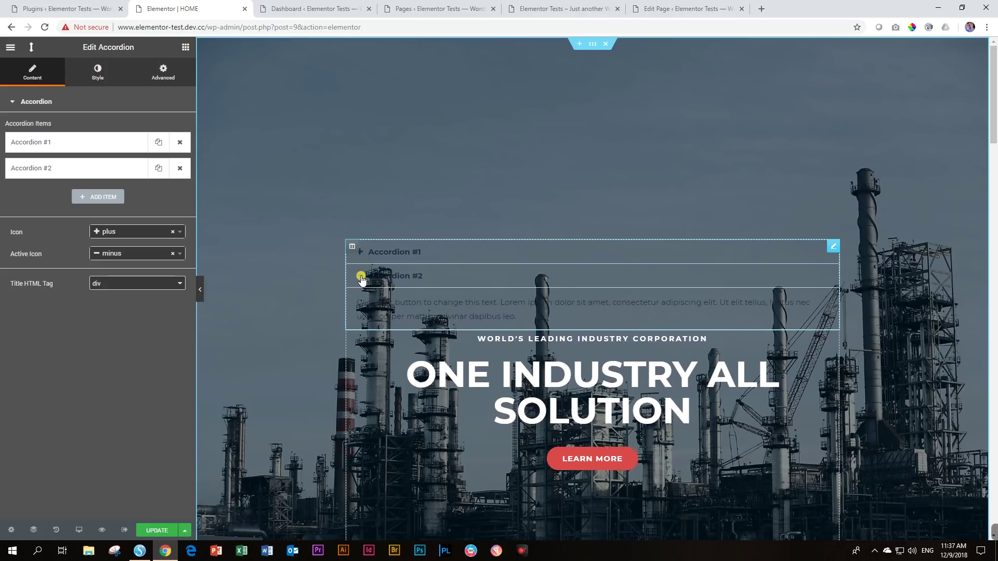
{"action": "left_click", "coordinate": [363, 254]}
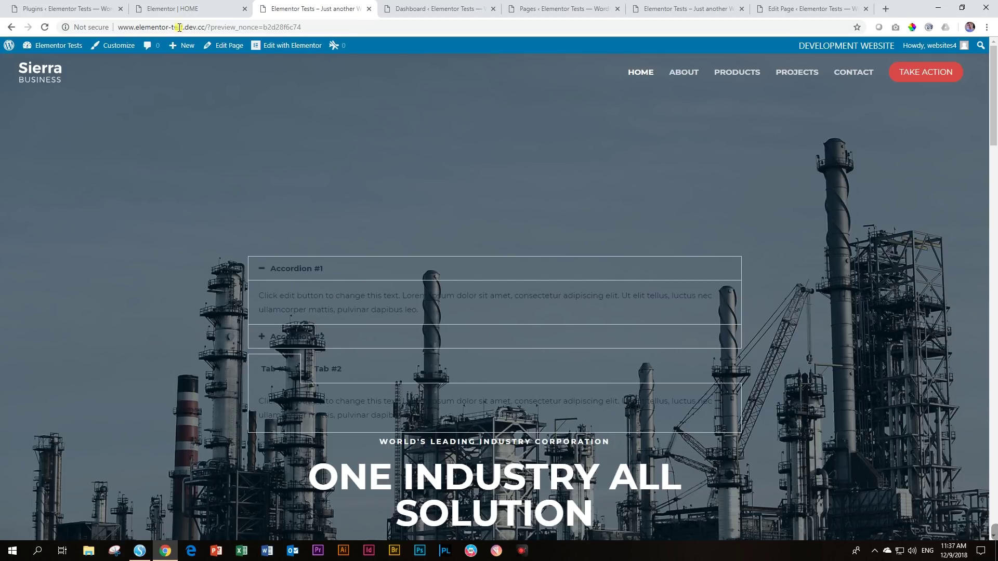
{"action": "left_click", "coordinate": [185, 9]}
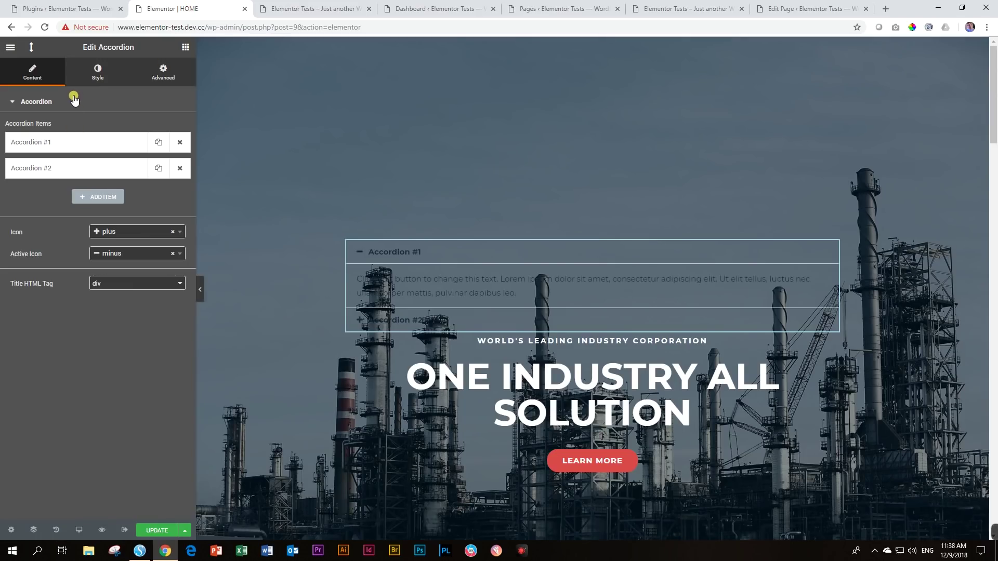
Turn on 'First tab closed' for accordions in FEP Settings.
{"action": "left_click", "coordinate": [11, 48]}
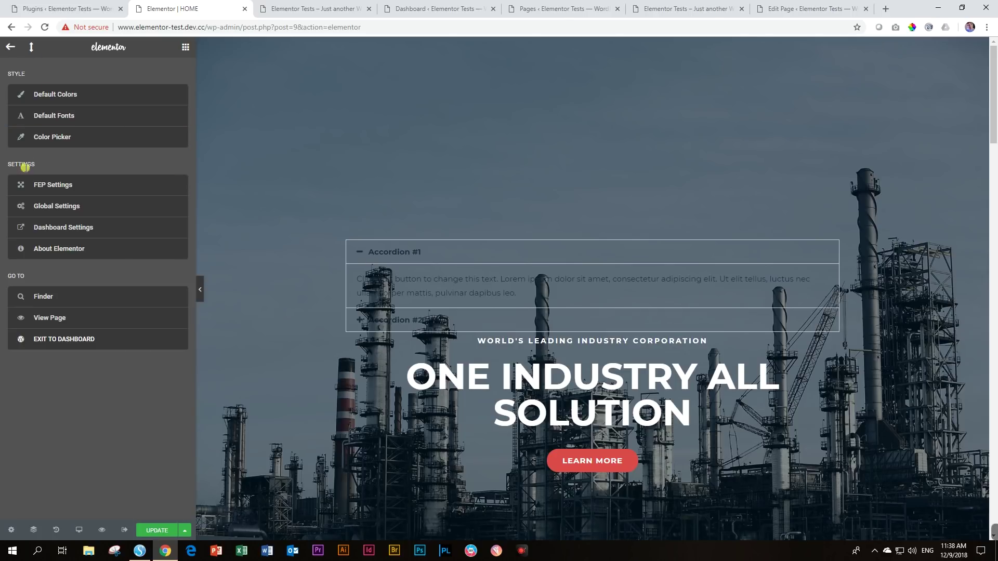
{"action": "left_click", "coordinate": [31, 185]}
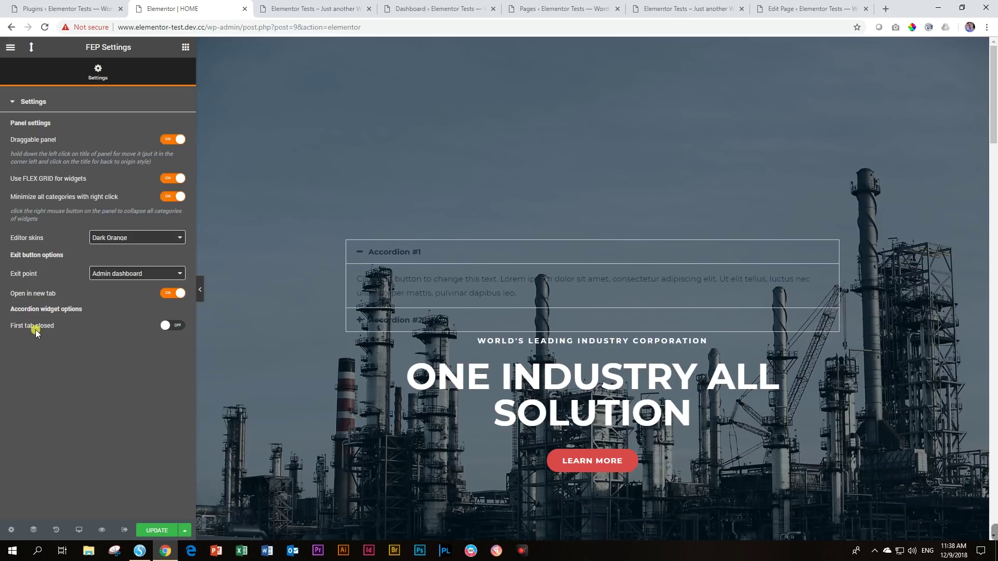
{"action": "left_click", "coordinate": [169, 326]}
Update the HOME page and confirm in the preview that both accordion items start collapsed.
{"action": "left_click", "coordinate": [101, 529]}
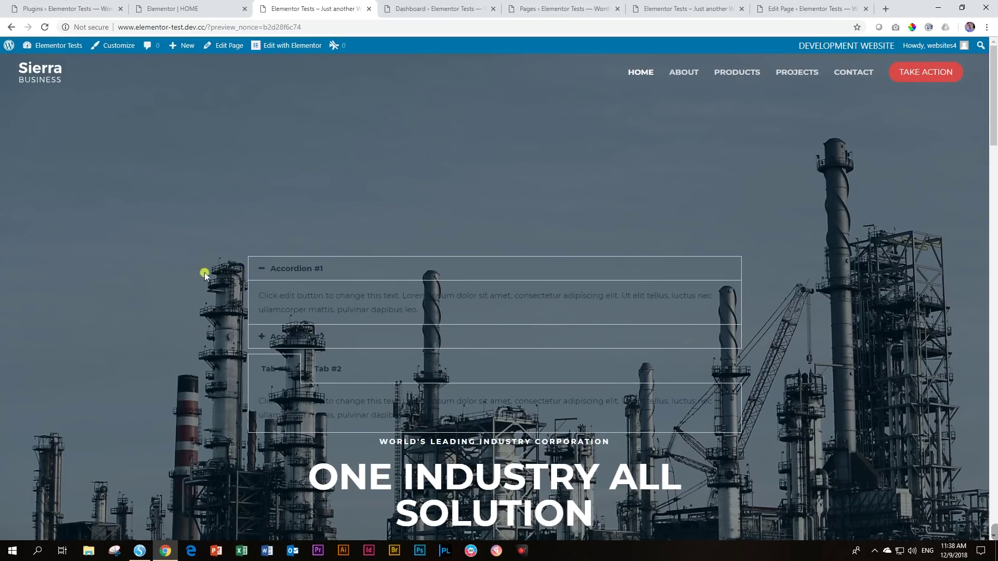
{"action": "left_click", "coordinate": [216, 6]}
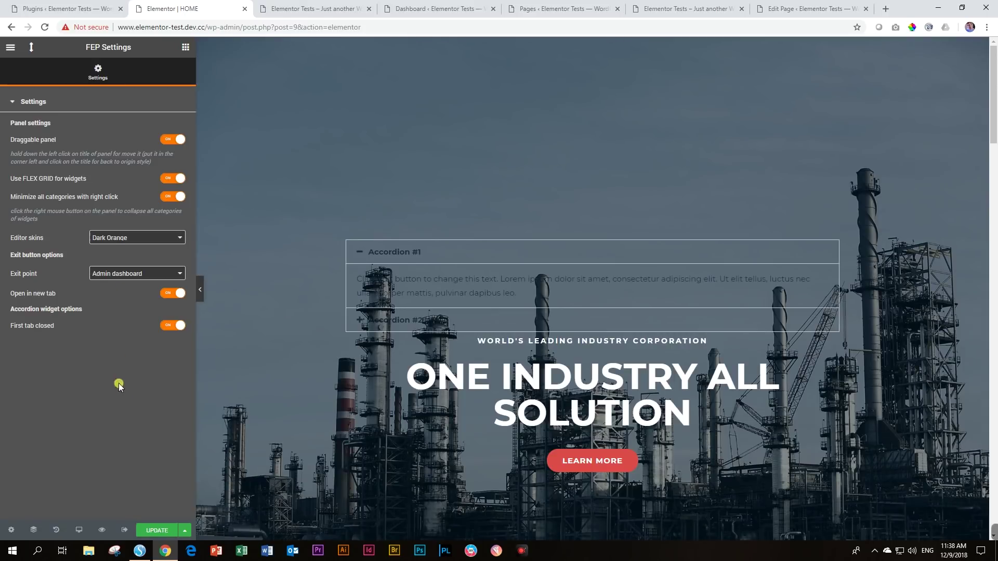
{"action": "left_click", "coordinate": [147, 531]}
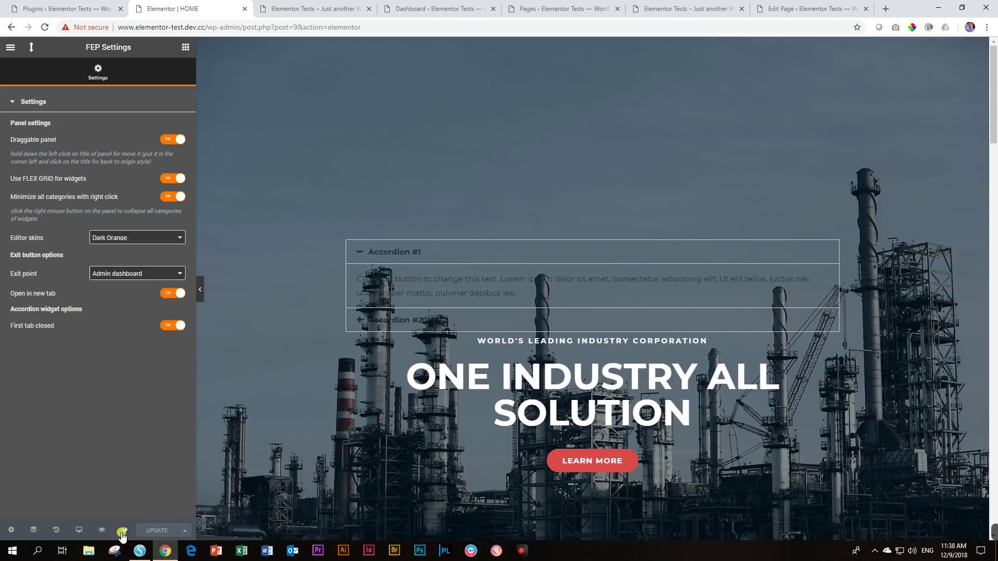
{"action": "left_click", "coordinate": [104, 532]}
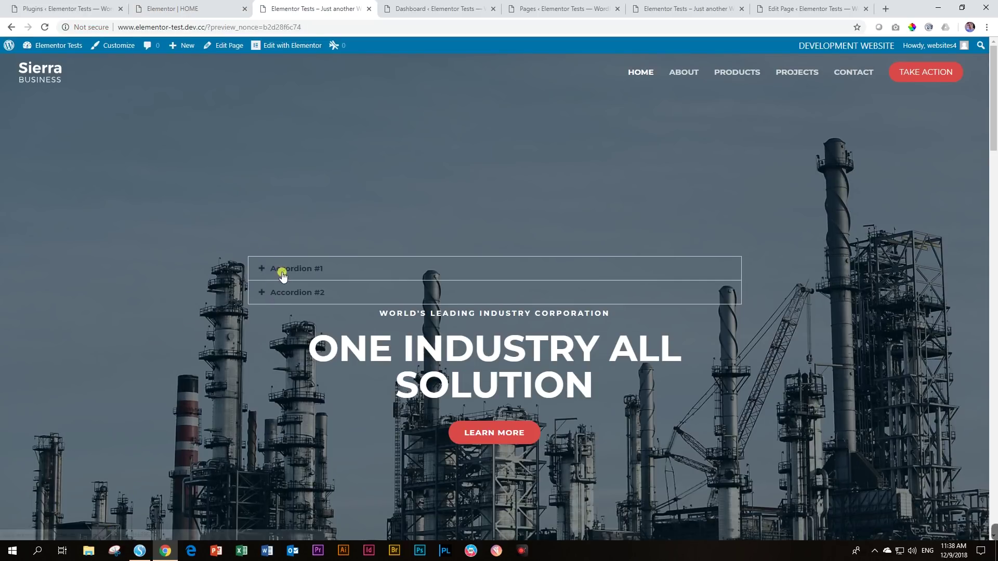
{"action": "left_click", "coordinate": [219, 4]}
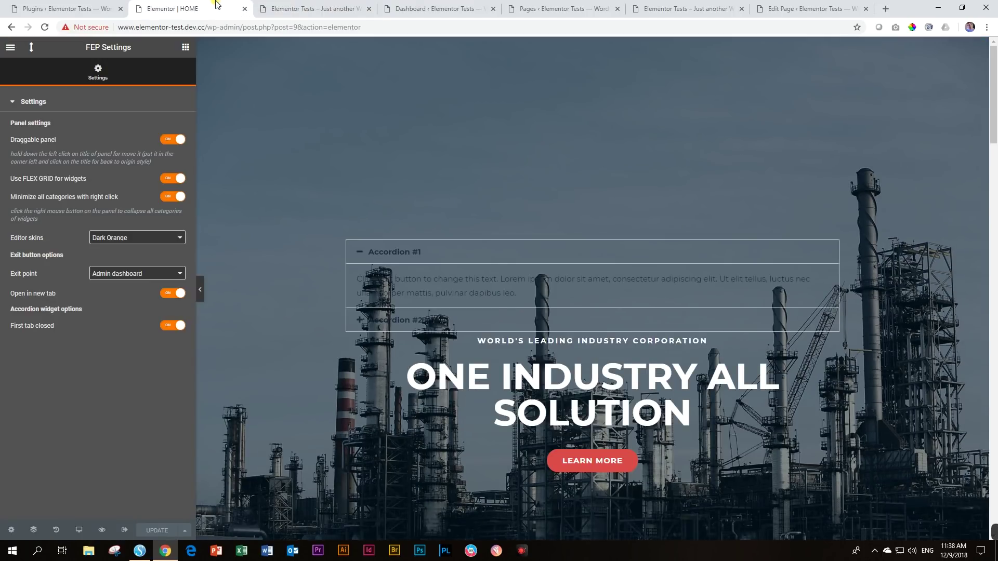
Switch the editor panel from FEP Settings back to the Elements widget library.
{"action": "left_click", "coordinate": [185, 47]}
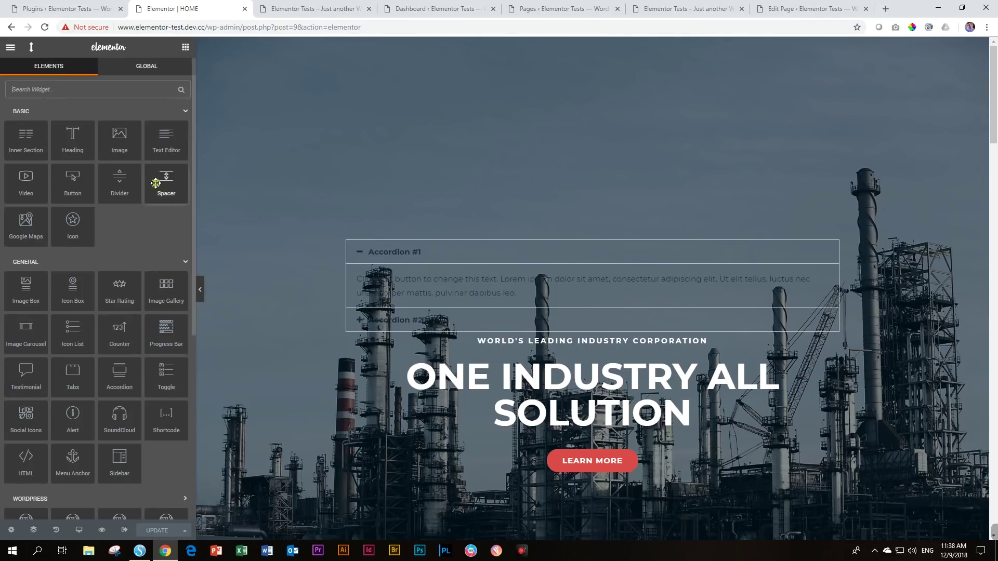